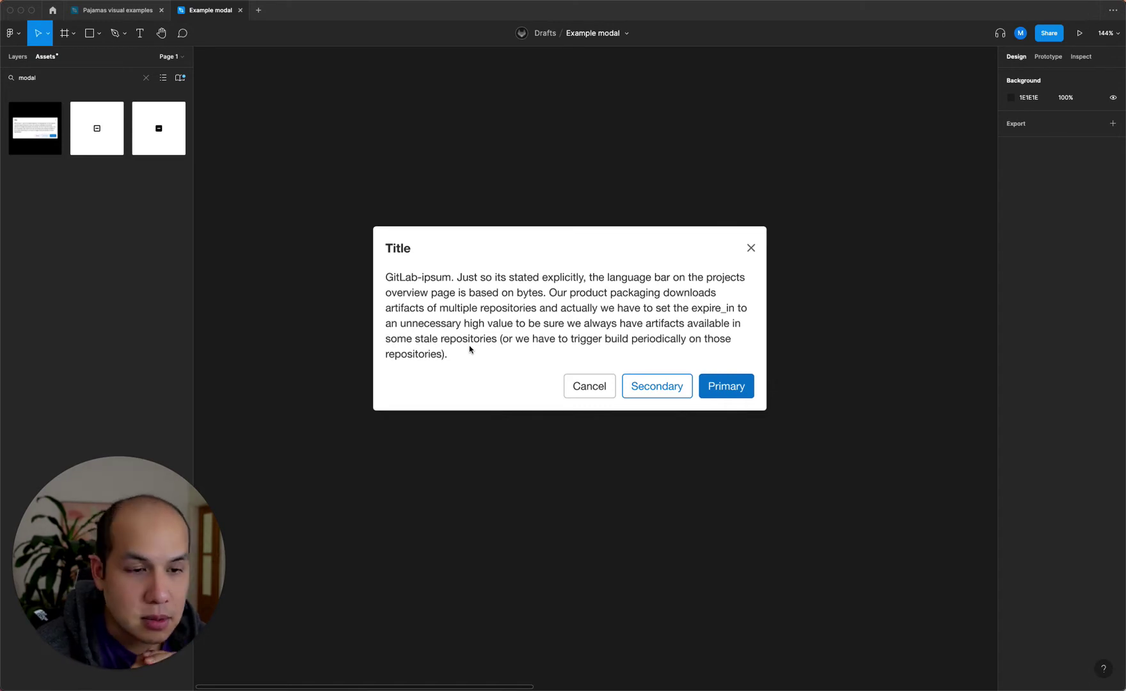
Select the 512-wide Example modal to show its header, title, content and footer properties.
{"action": "left_click", "coordinate": [516, 264]}
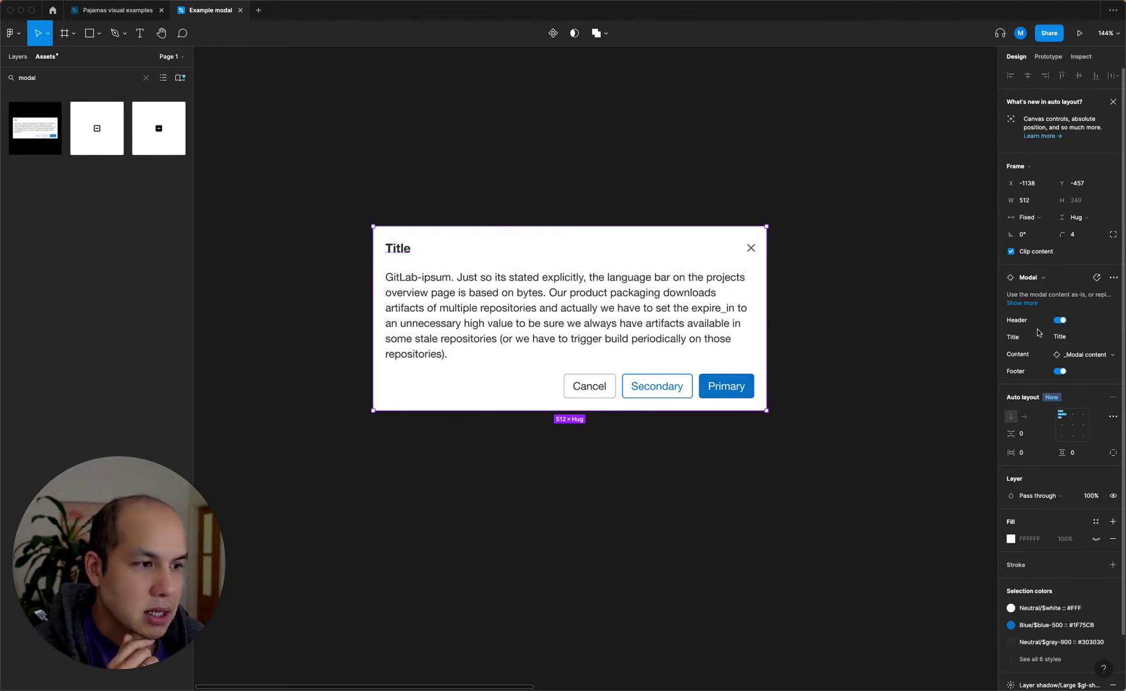
Turn the modal's Header and Footer off and back on to confirm they can hide.
{"action": "left_click", "coordinate": [1059, 320]}
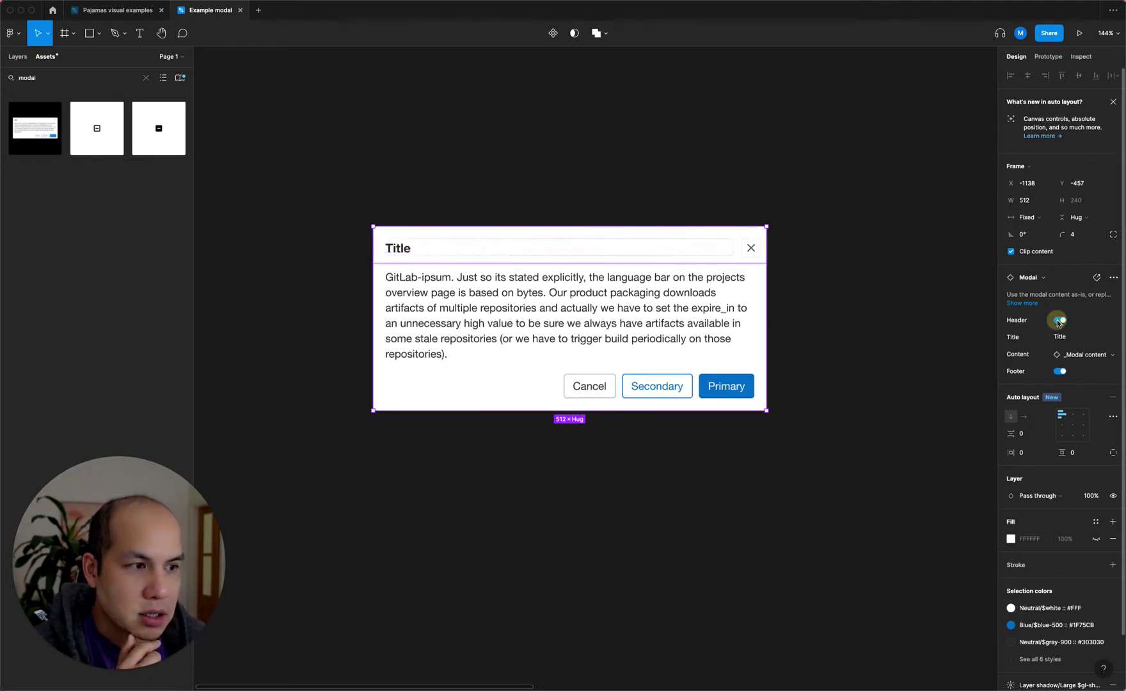
{"action": "left_click", "coordinate": [1060, 321]}
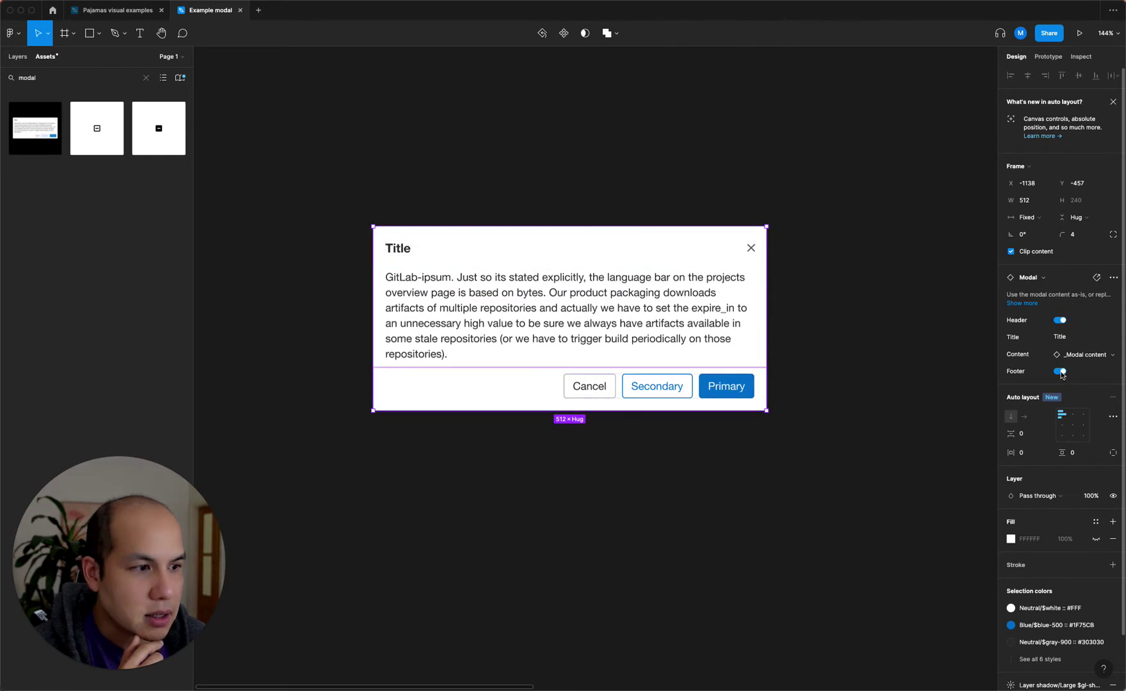
{"action": "left_click", "coordinate": [1060, 370]}
{"action": "left_click", "coordinate": [1060, 370]}
Set the modal's Title property to 'Hello my friend'.
{"action": "left_click", "coordinate": [1063, 338]}
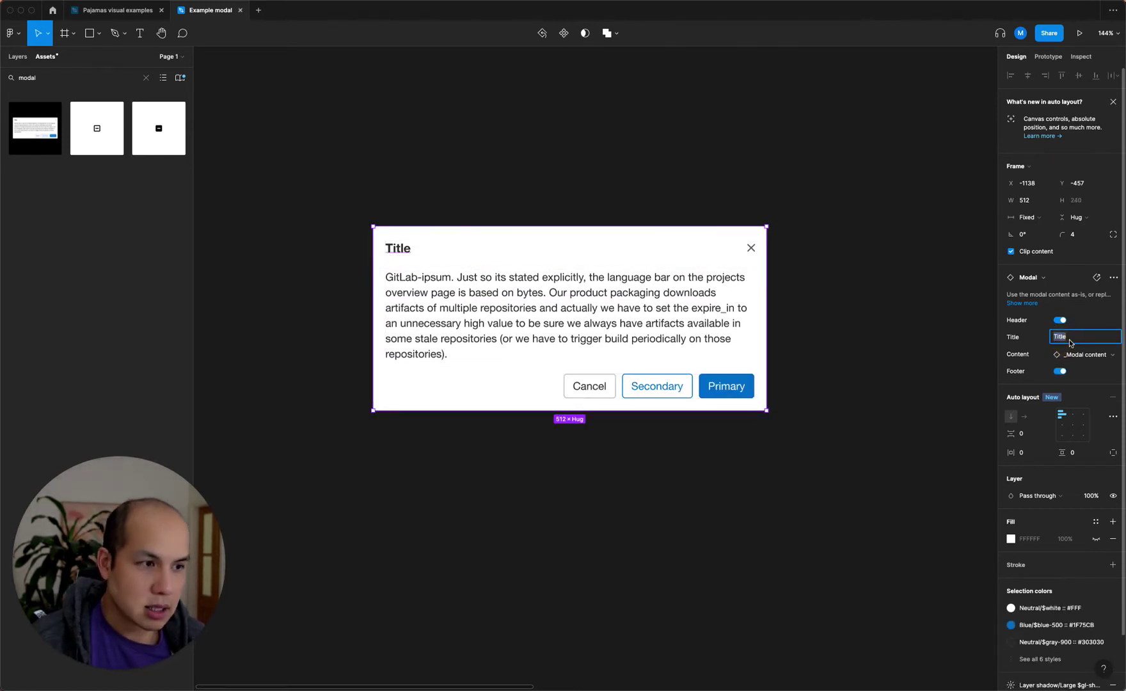
{"action": "type", "text": "Hello my frie"}
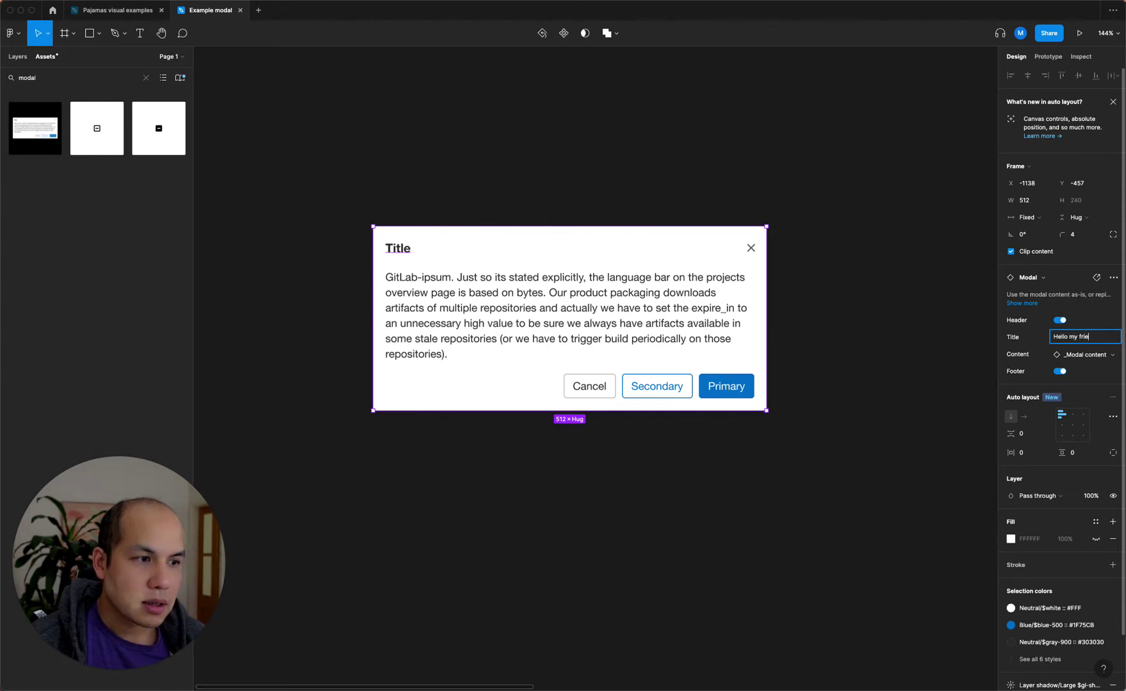
{"action": "type", "text": "nd"}
{"action": "key", "text": "Return"}
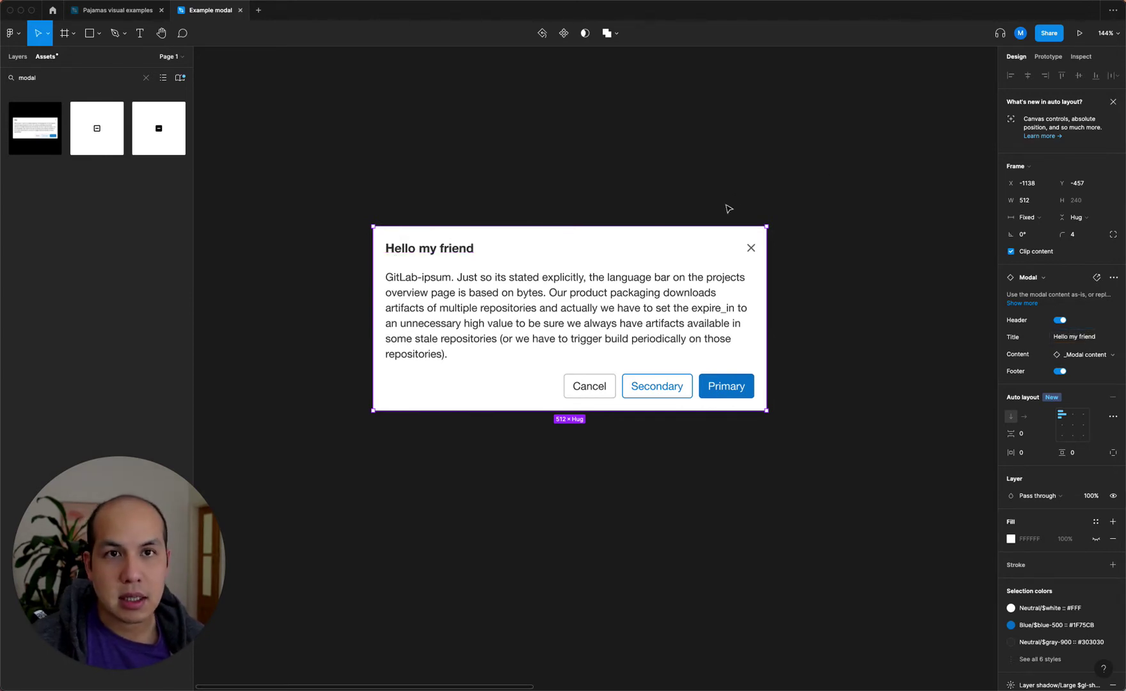
Append a long test string and a second line to the title to check wrapping.
{"action": "double_click", "coordinate": [469, 249]}
{"action": "left_click", "coordinate": [471, 250]}
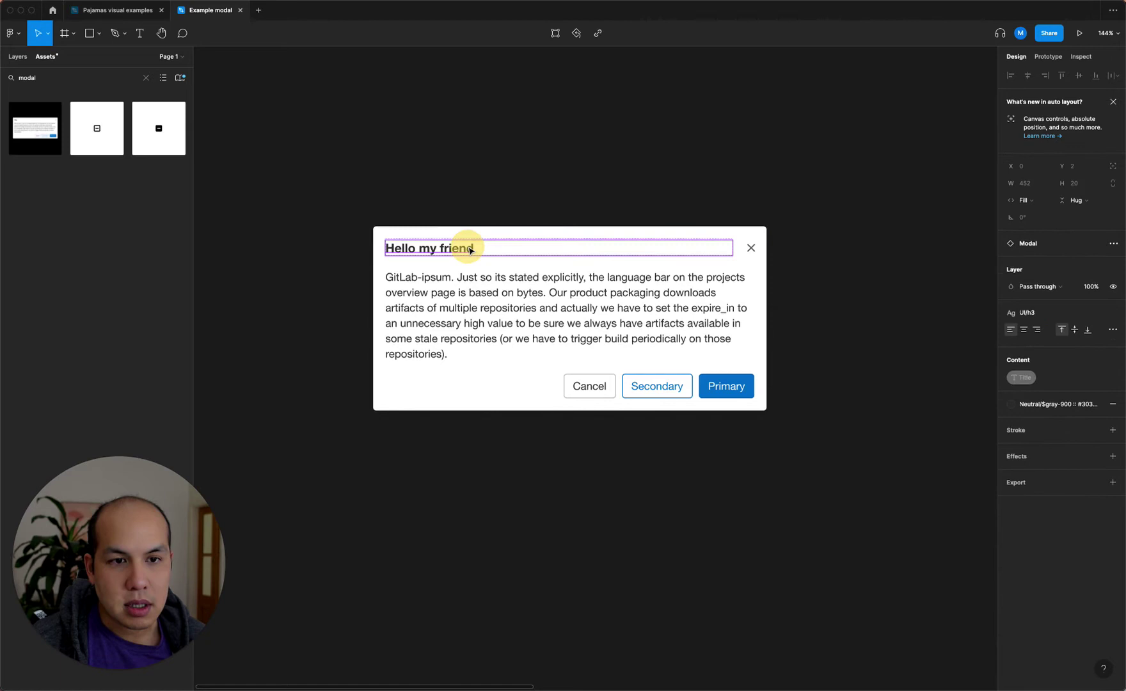
{"action": "double_click", "coordinate": [472, 250]}
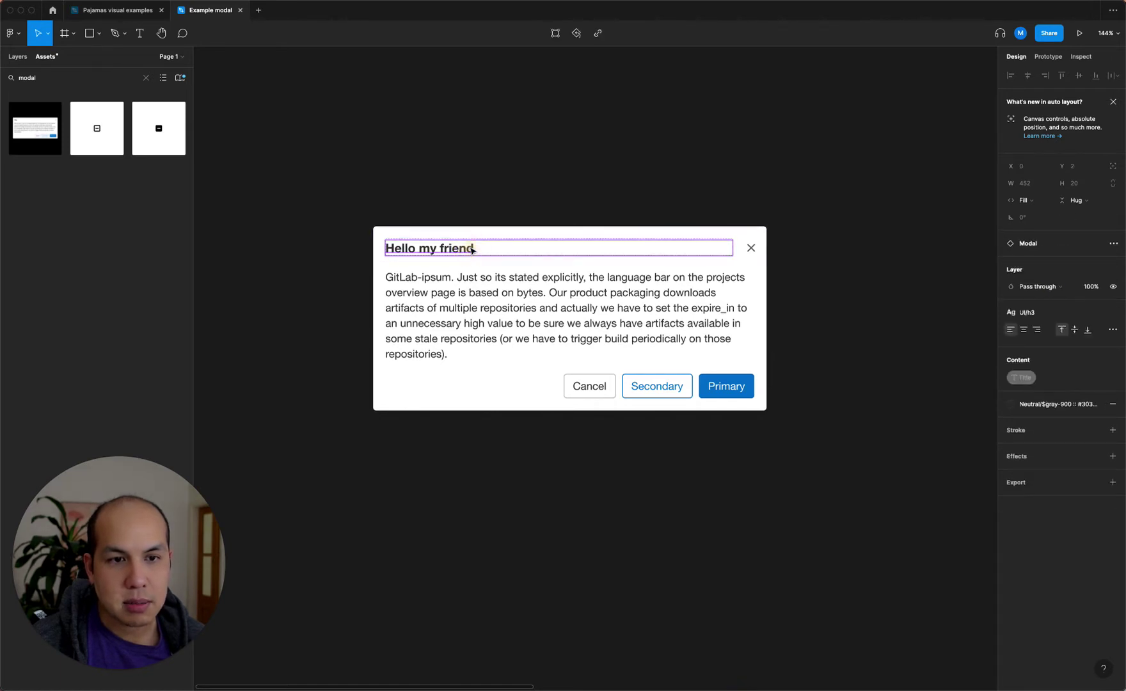
{"action": "double_click", "coordinate": [471, 249]}
{"action": "left_click", "coordinate": [472, 250]}
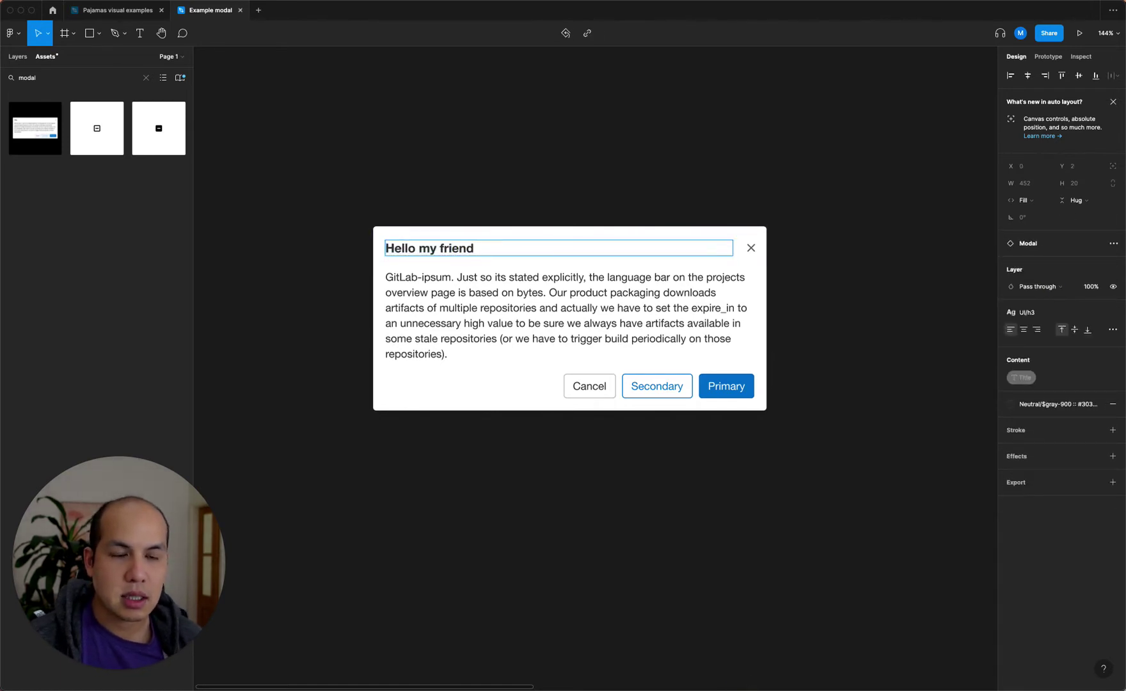
{"action": "type", "text": "sadkfjkljklasdjfklsdajfklasdjfklsdajfklsdajf"}
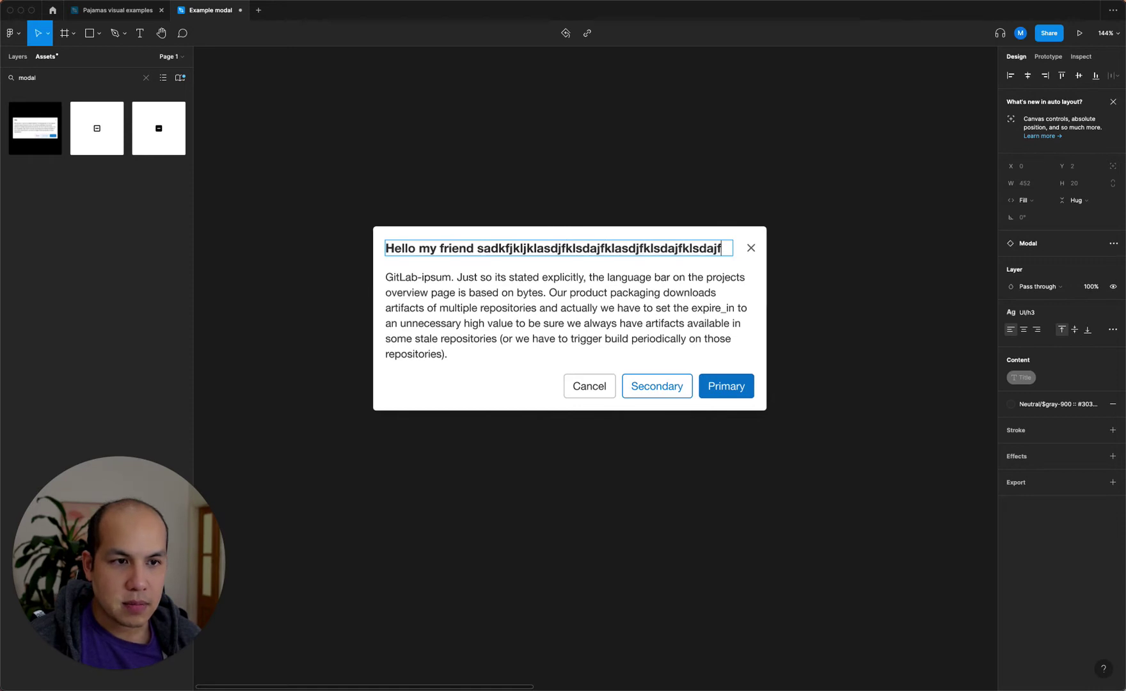
{"action": "type", "text": "klasdfjklasdjfklasdfjklasjo"}
{"action": "key", "text": "Return"}
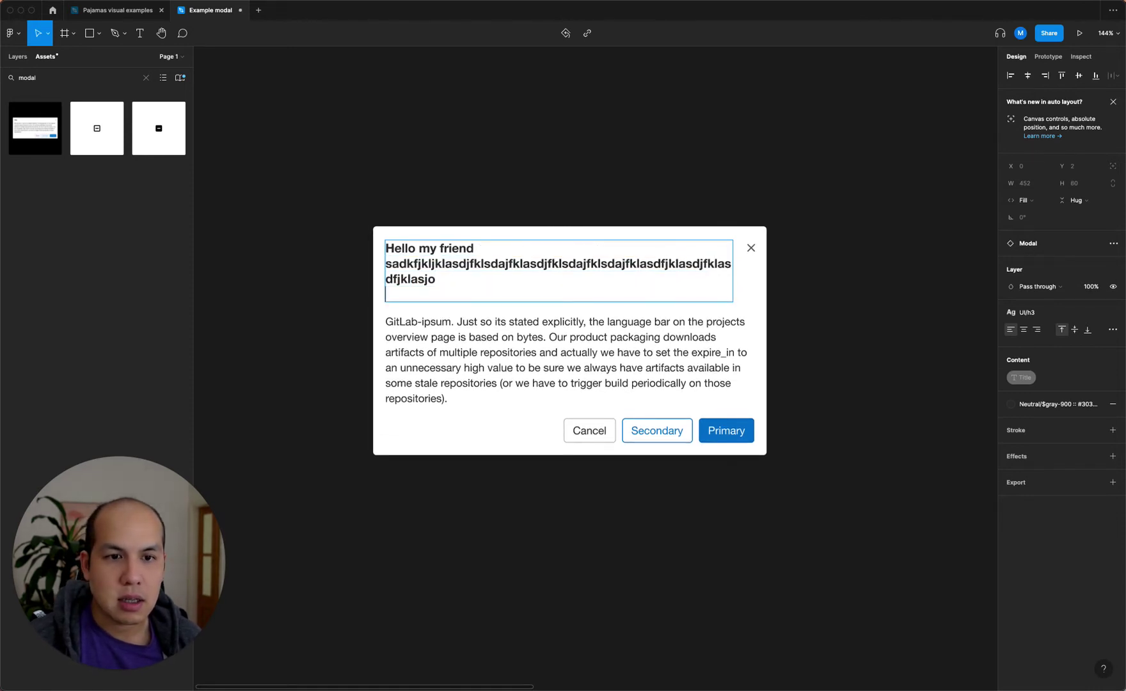
{"action": "type", "text": "sdaklfj"}
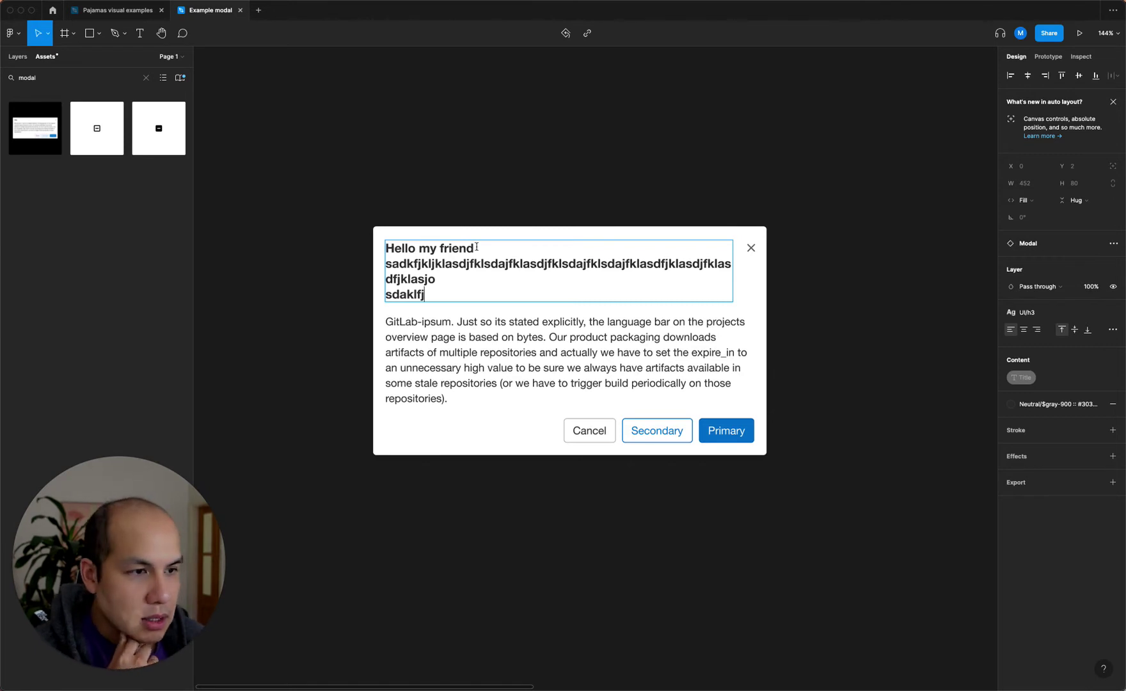
Replace the whole title text with 'Demo'.
{"action": "key", "text": "super+a"}
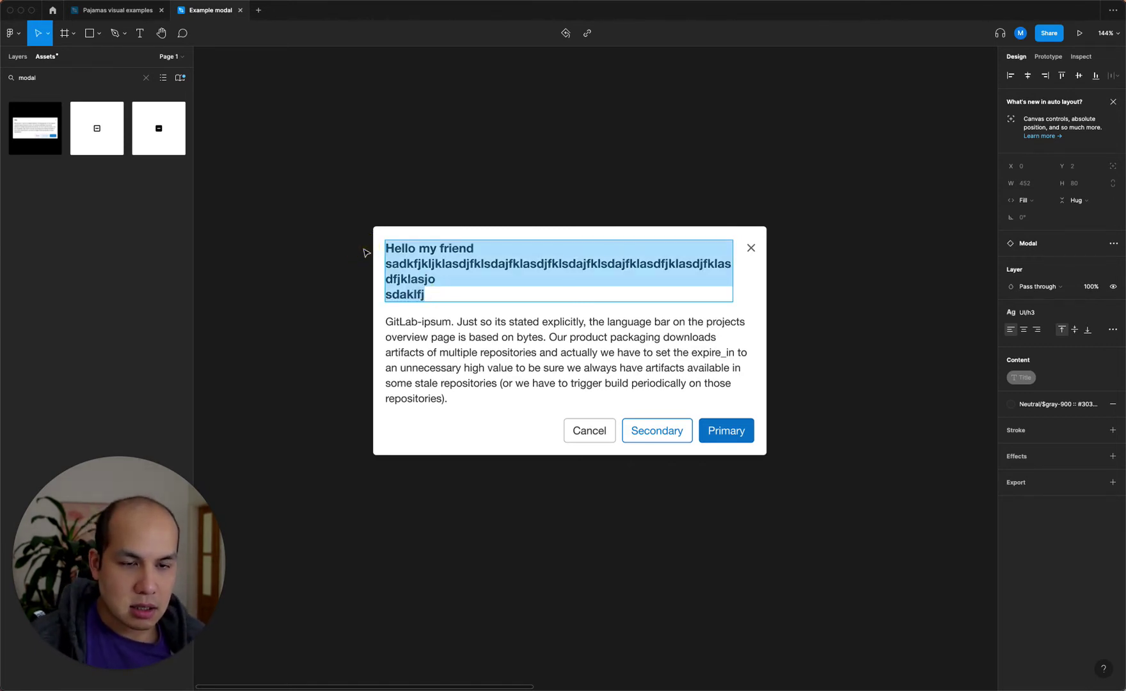
{"action": "type", "text": "Demo"}
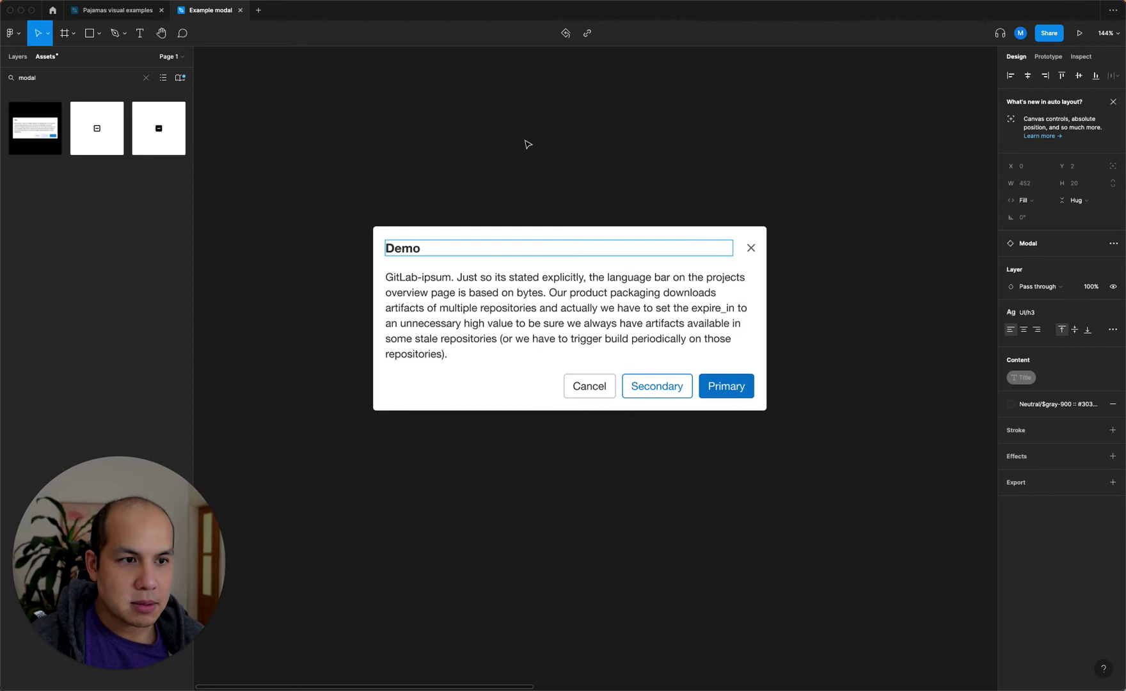
{"action": "left_click", "coordinate": [557, 142]}
Deselect the title text and select the Demo modal instance.
{"action": "left_click", "coordinate": [574, 172]}
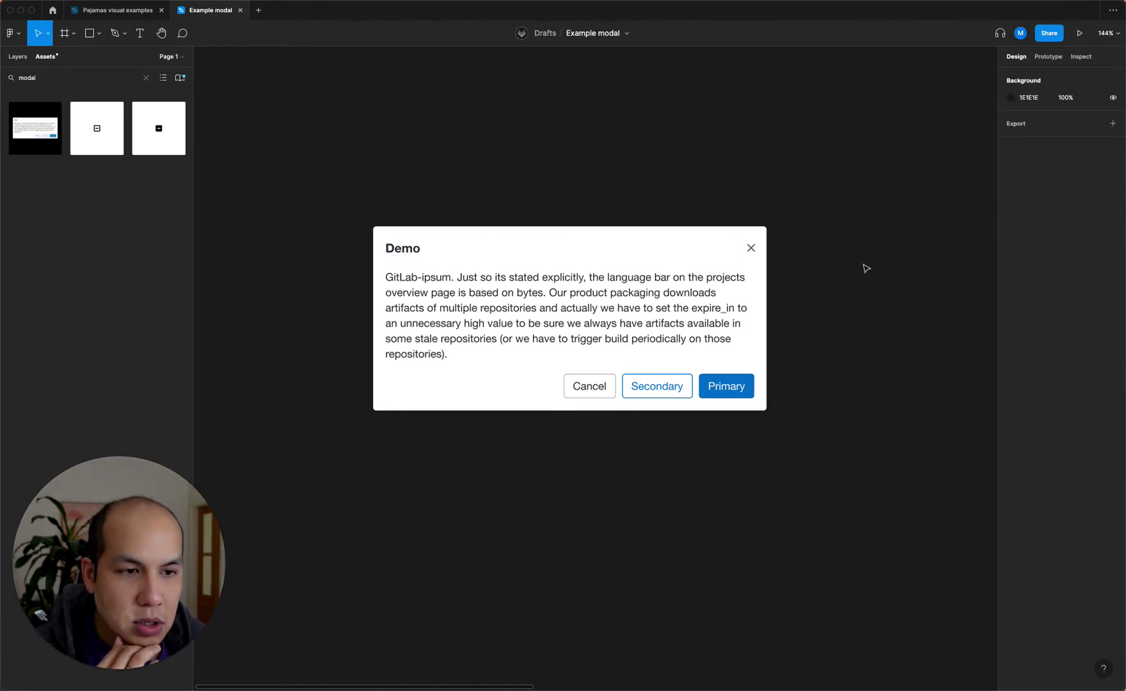
{"action": "left_click", "coordinate": [684, 241]}
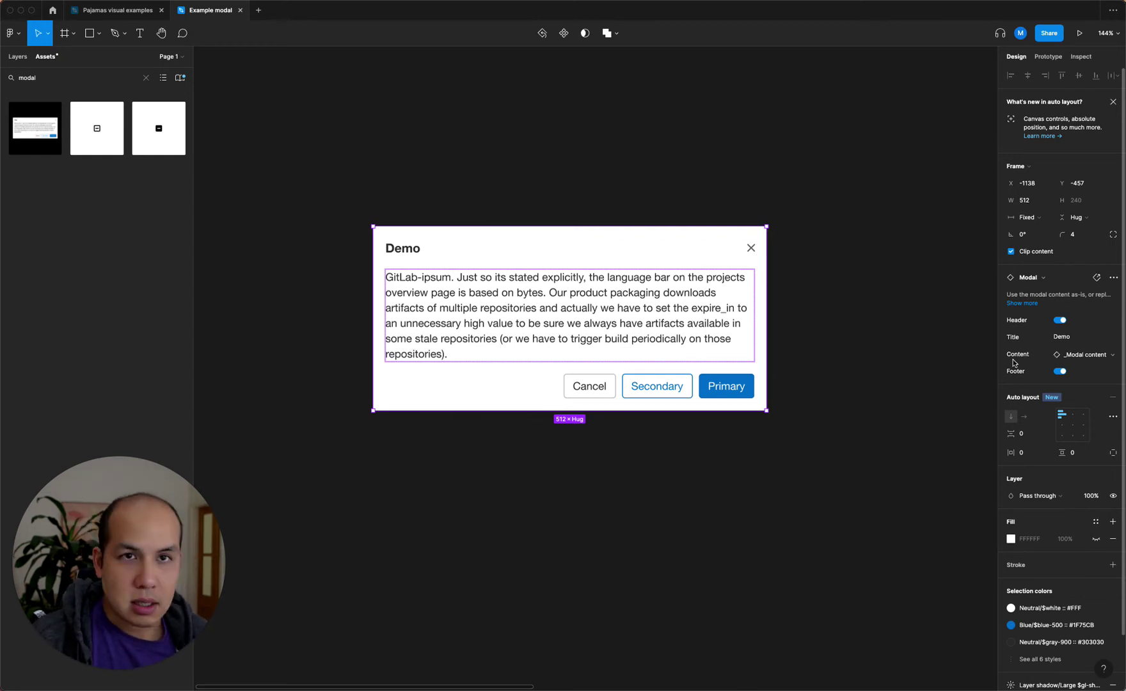
Move the Commit box to the right of the Demo modal.
{"action": "left_click", "coordinate": [805, 218]}
{"action": "scroll", "coordinate": [806, 218], "scroll_direction": "down", "scroll_amount": 3}
{"action": "scroll", "coordinate": [805, 218], "scroll_direction": "right", "scroll_amount": 3}
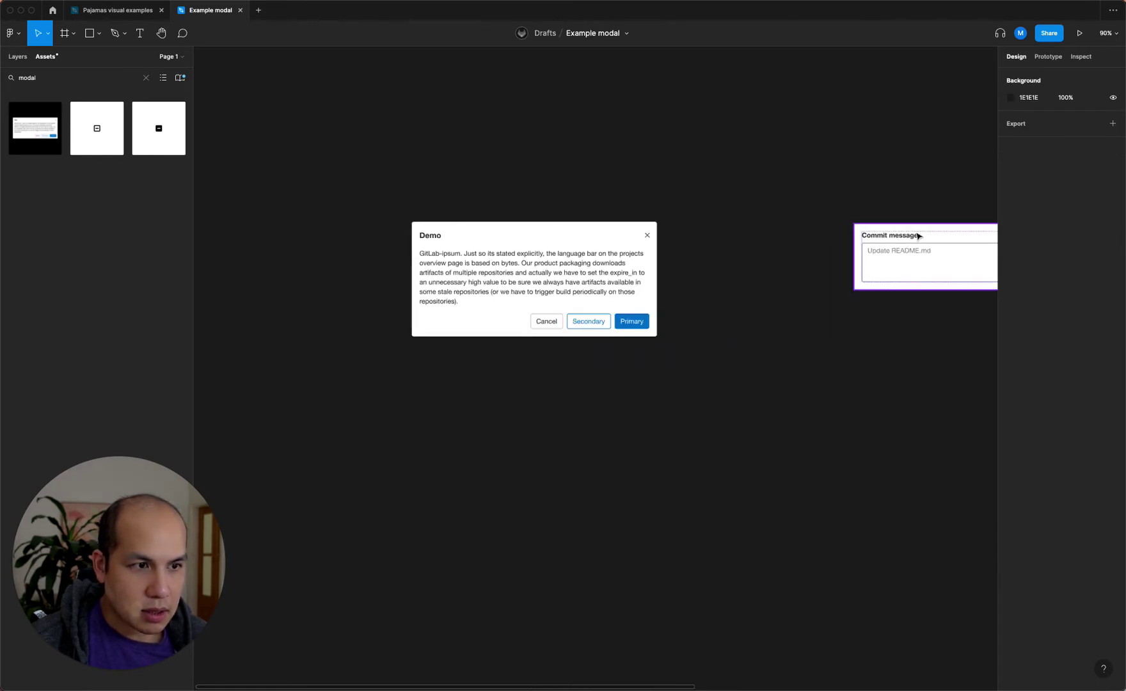
{"action": "left_click", "coordinate": [895, 228]}
{"action": "left_click_drag", "start_coordinate": [863, 242], "coordinate": [787, 254]}
{"action": "scroll", "coordinate": [786, 253], "scroll_direction": "up", "scroll_amount": 3}
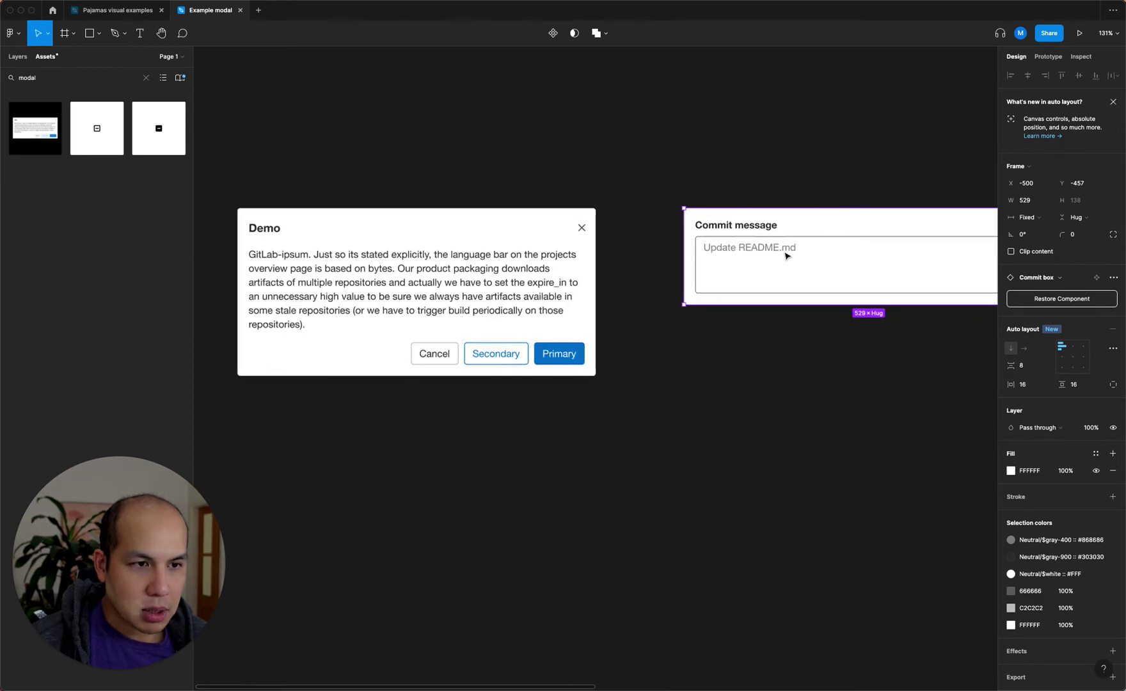
{"action": "scroll", "coordinate": [785, 253], "scroll_direction": "right", "scroll_amount": 2}
{"action": "scroll", "coordinate": [783, 251], "scroll_direction": "up", "scroll_amount": 1}
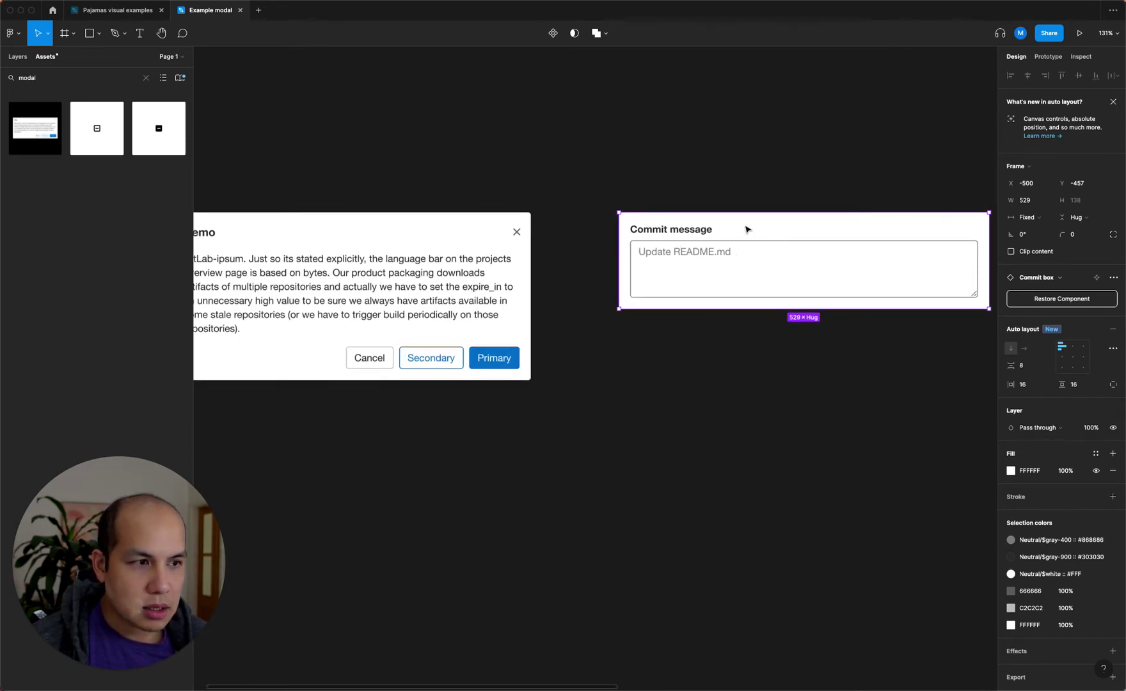
Detach the Commit box instance and nudge the frame to X -549.
{"action": "left_click", "coordinate": [20, 57]}
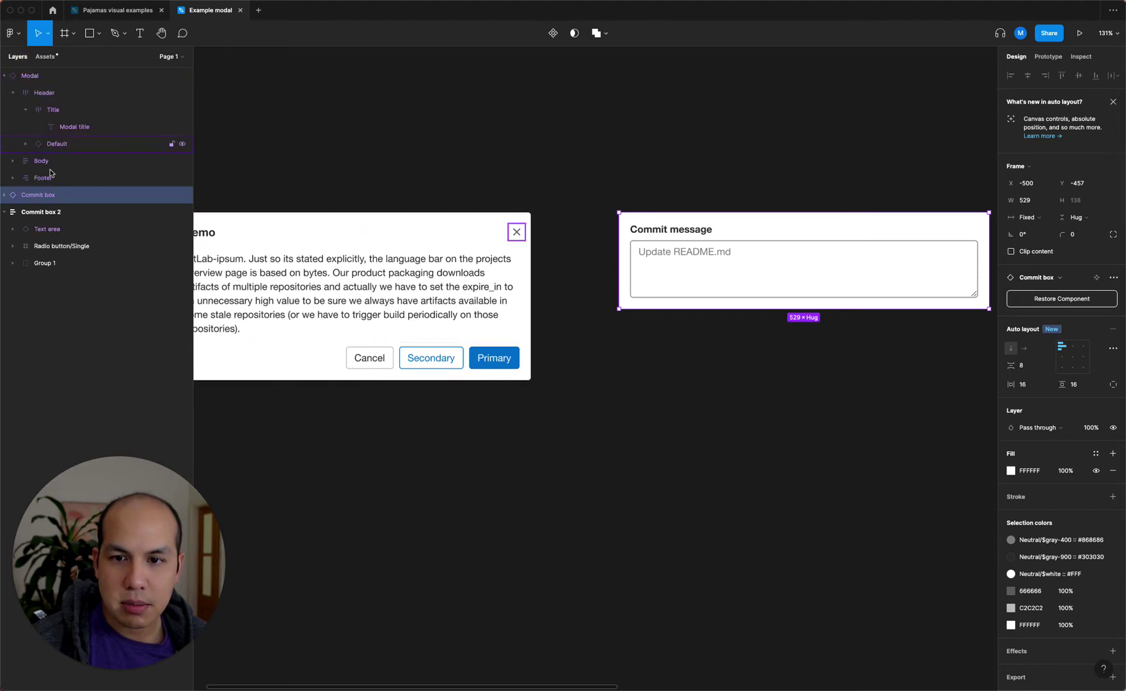
{"action": "right_click", "coordinate": [777, 232]}
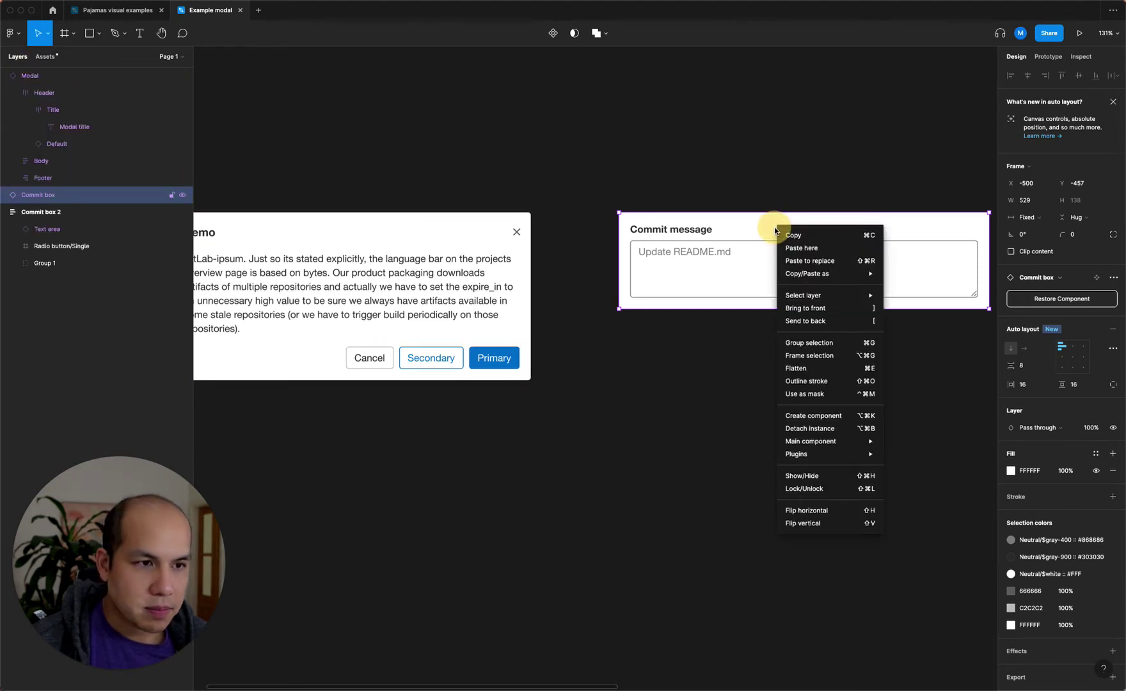
{"action": "left_click", "coordinate": [843, 429]}
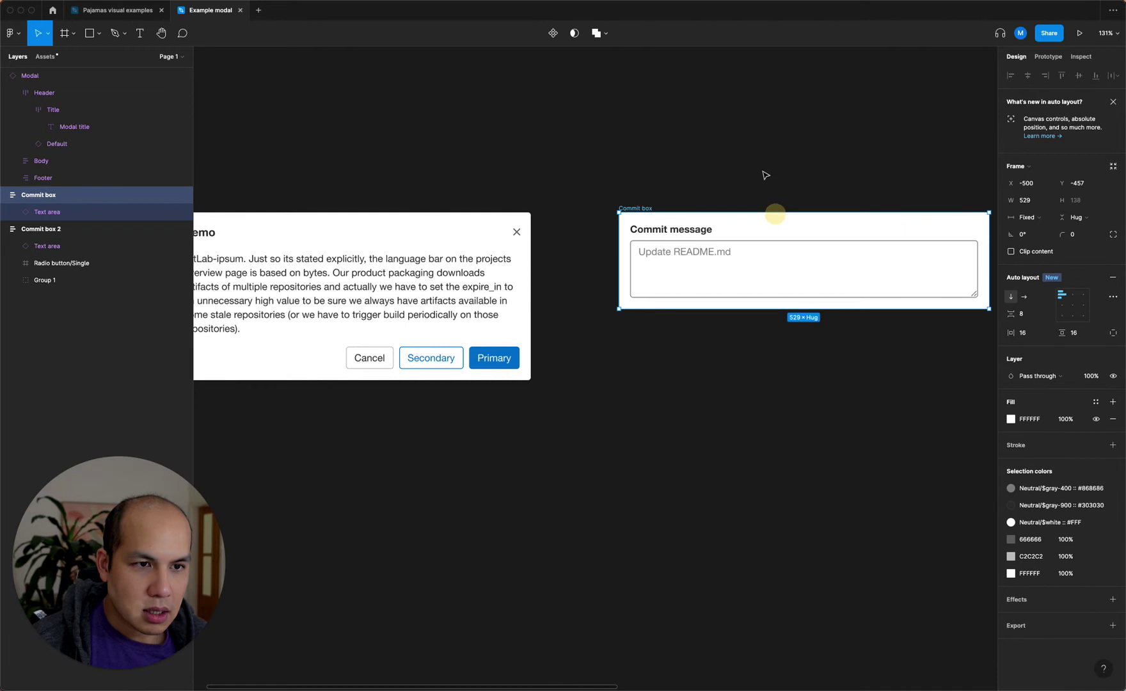
{"action": "left_click", "coordinate": [736, 149]}
{"action": "scroll", "coordinate": [636, 191], "scroll_direction": "left", "scroll_amount": 3}
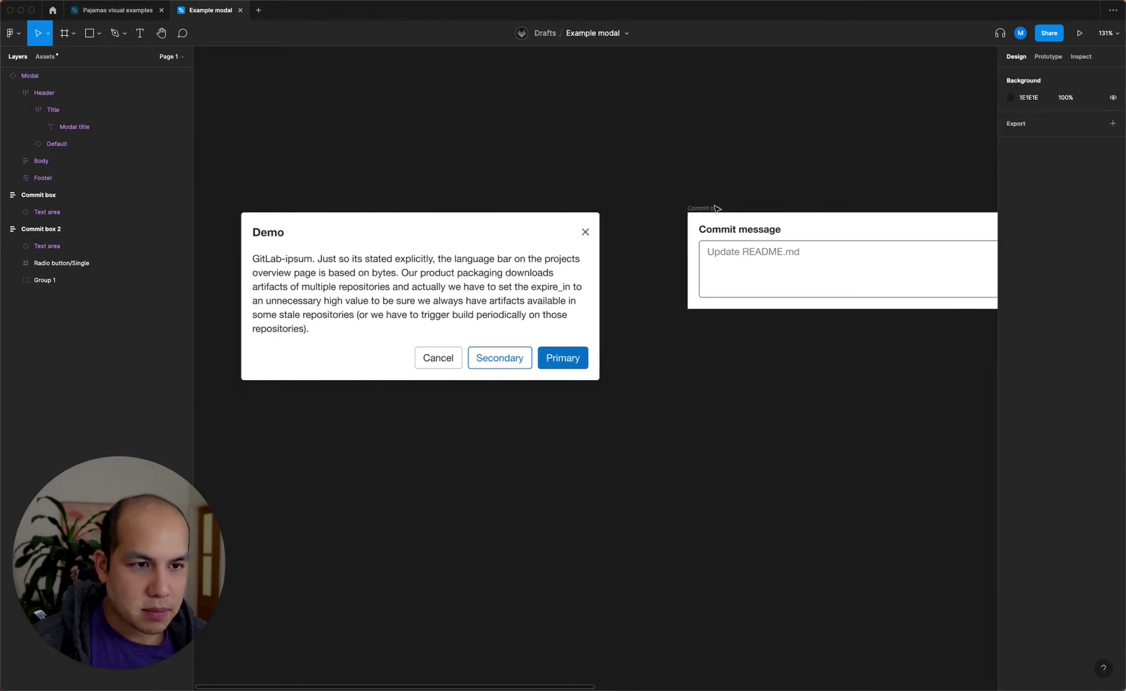
{"action": "left_click_drag", "start_coordinate": [702, 213], "coordinate": [667, 210]}
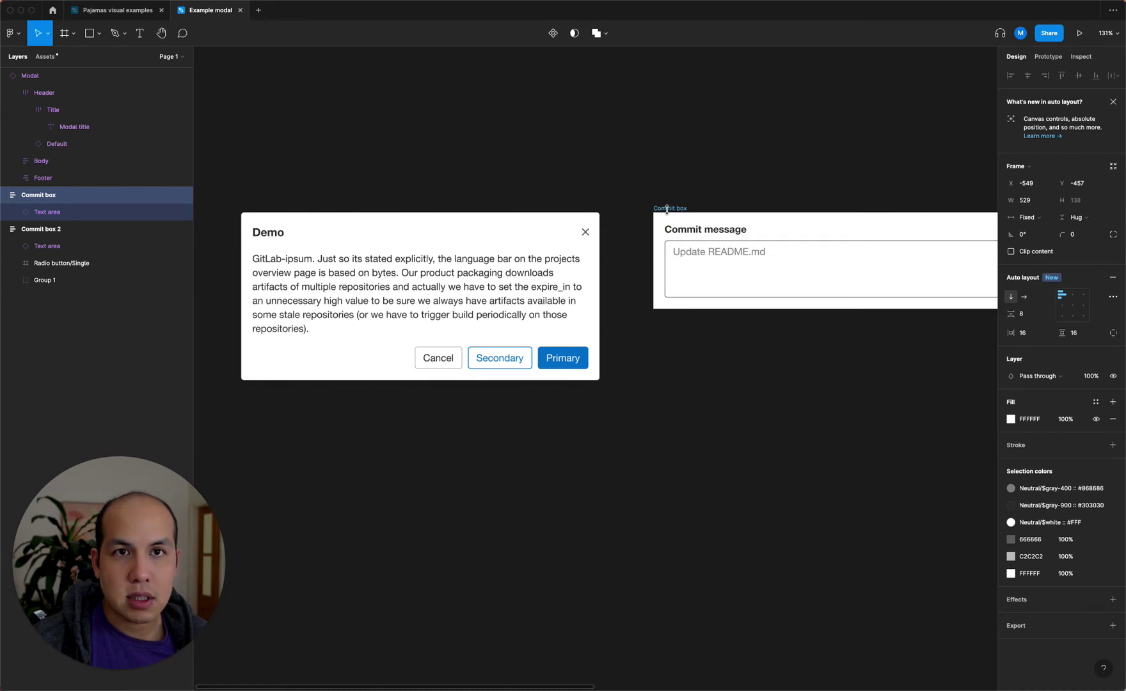
{"action": "left_click", "coordinate": [760, 187]}
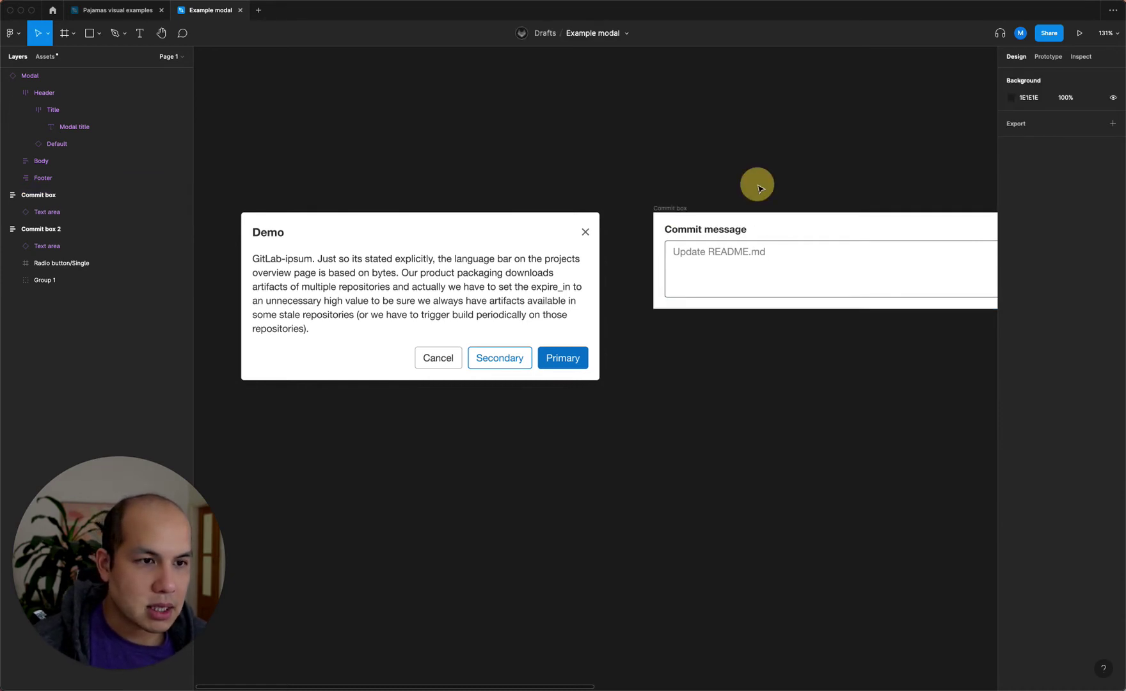
Turn the Commit box frame into a component.
{"action": "left_click", "coordinate": [664, 209]}
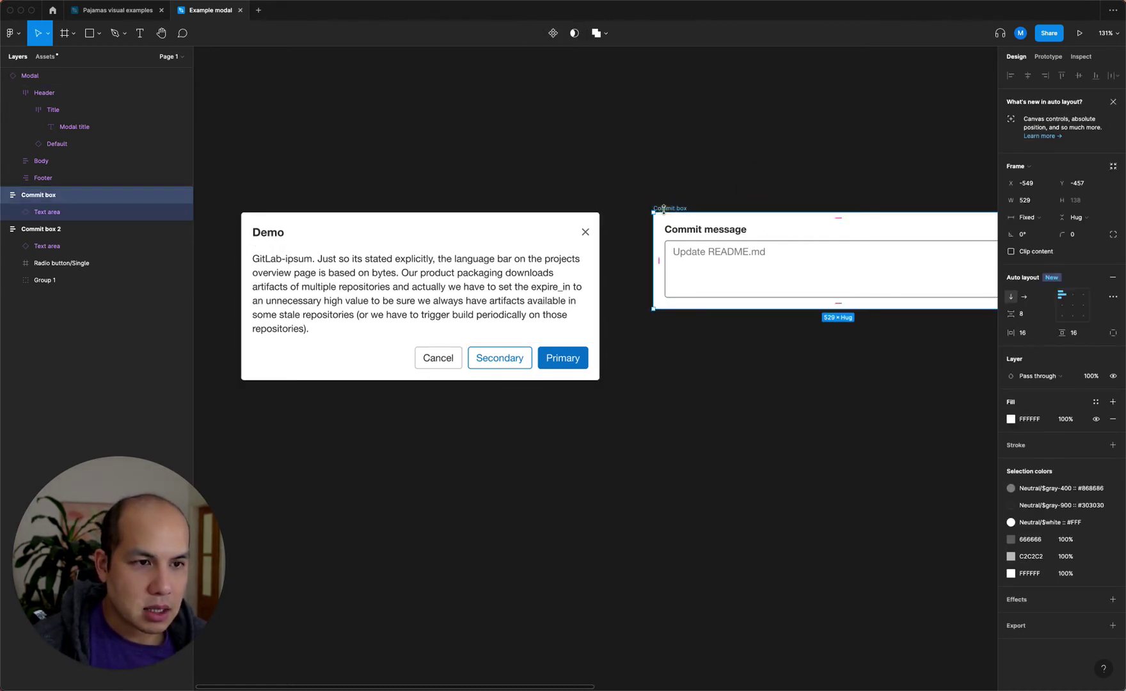
{"action": "right_click", "coordinate": [664, 209]}
{"action": "left_click", "coordinate": [708, 424]}
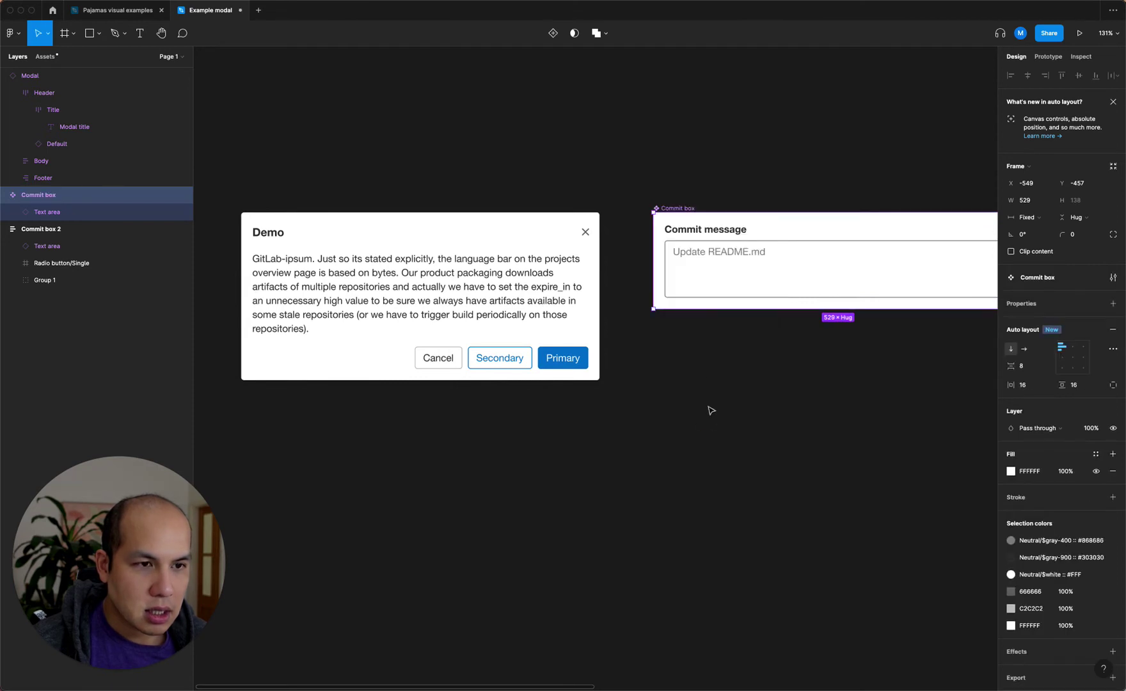
Set the Demo modal's Content slot to Commit box.
{"action": "left_click", "coordinate": [507, 267]}
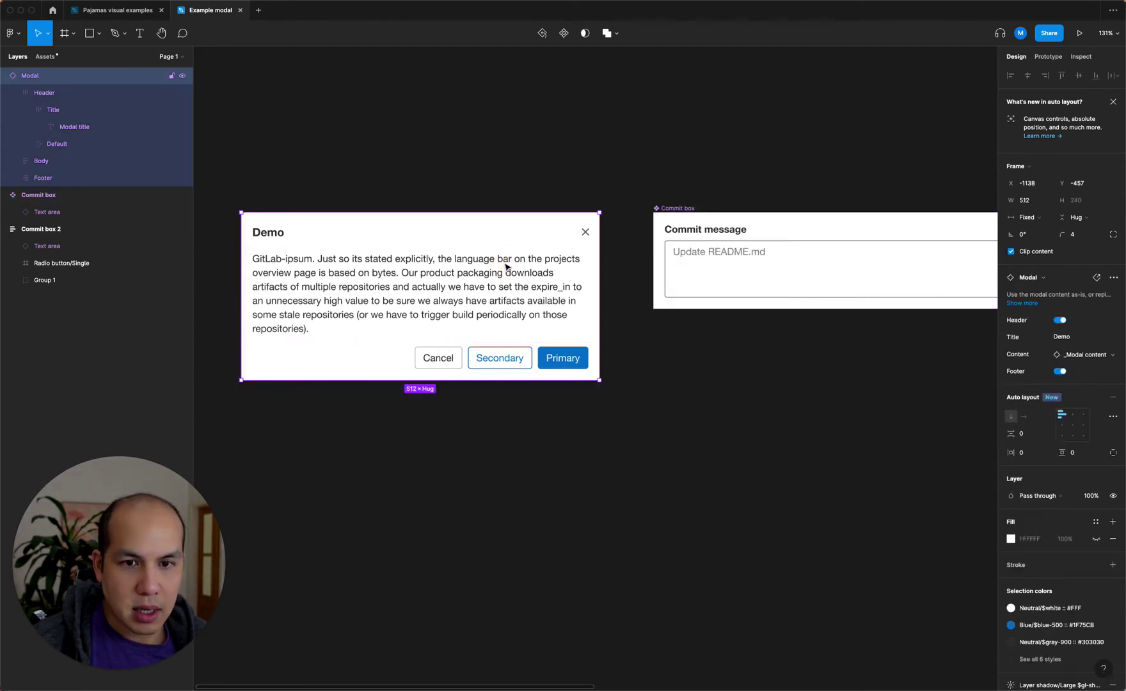
{"action": "left_click", "coordinate": [1094, 354]}
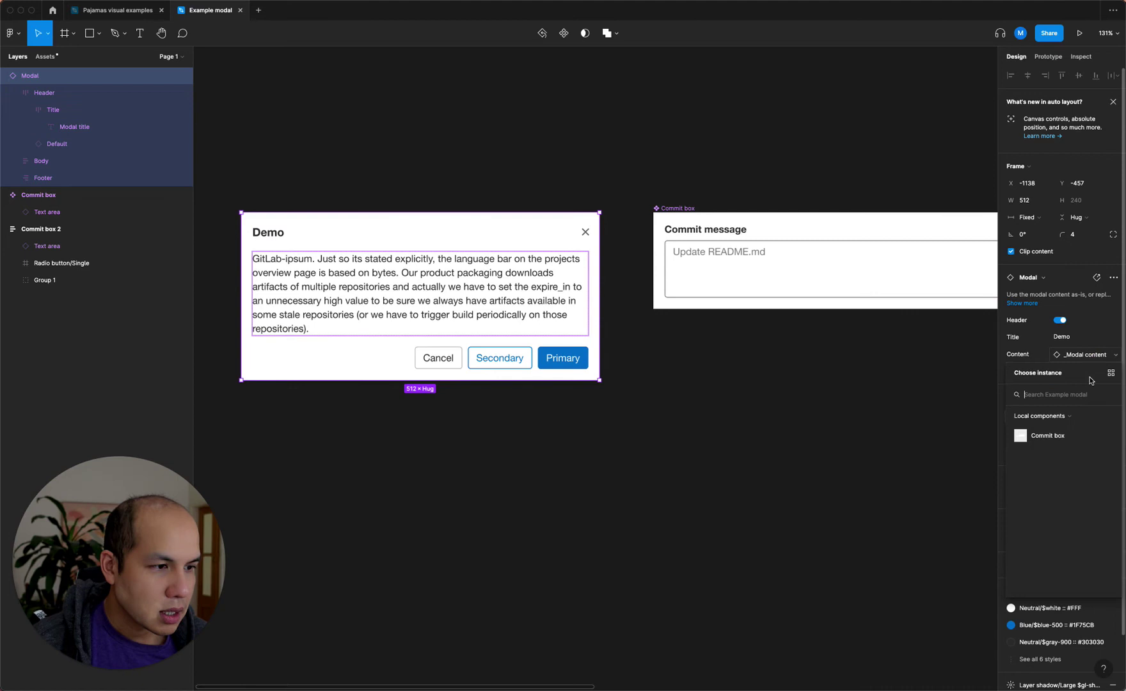
{"action": "left_click", "coordinate": [1075, 438]}
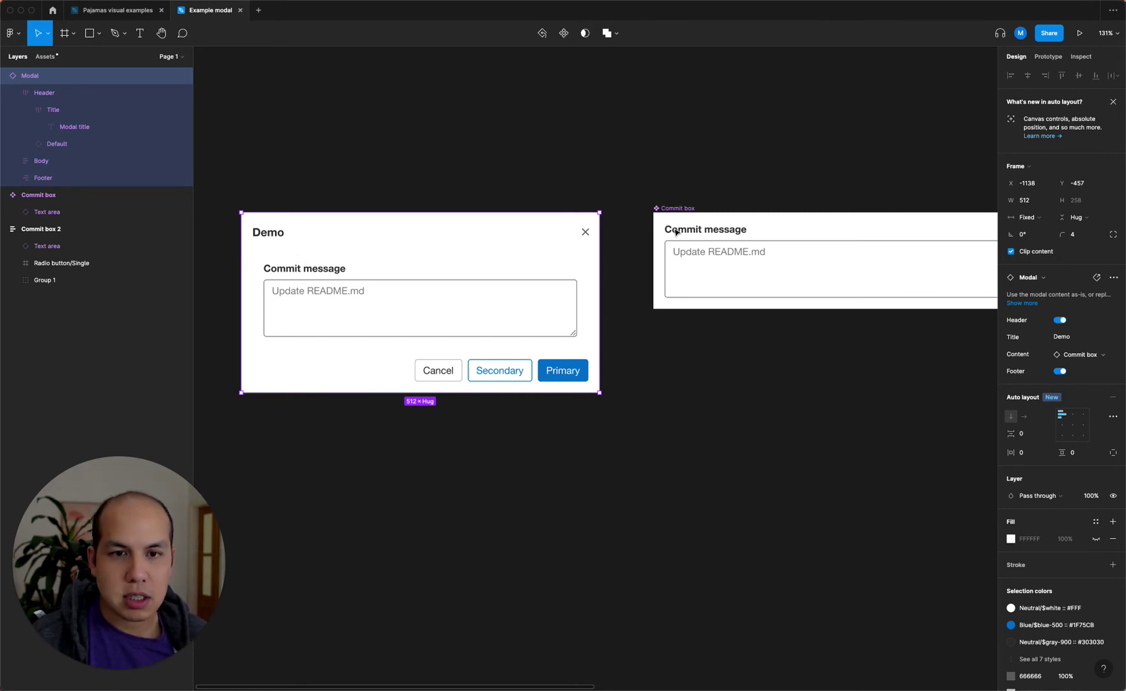
Set the Commit box component's horizontal and vertical auto-layout padding to 0.
{"action": "left_click", "coordinate": [662, 211]}
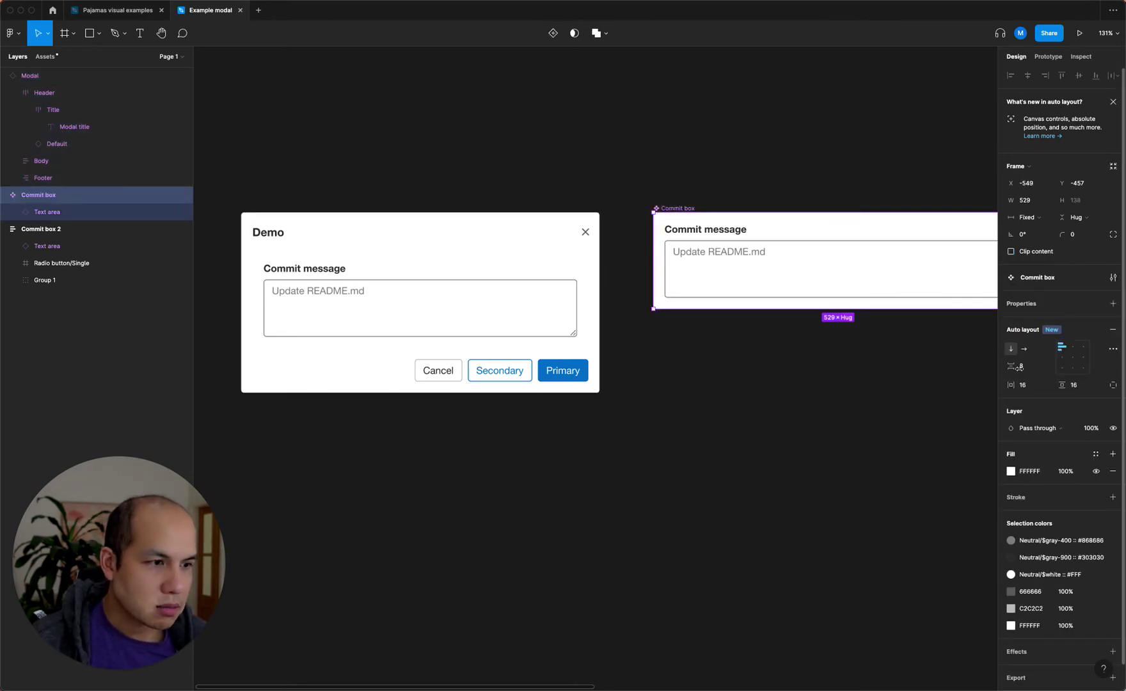
{"action": "left_click", "coordinate": [1033, 385]}
{"action": "type", "text": "0"}
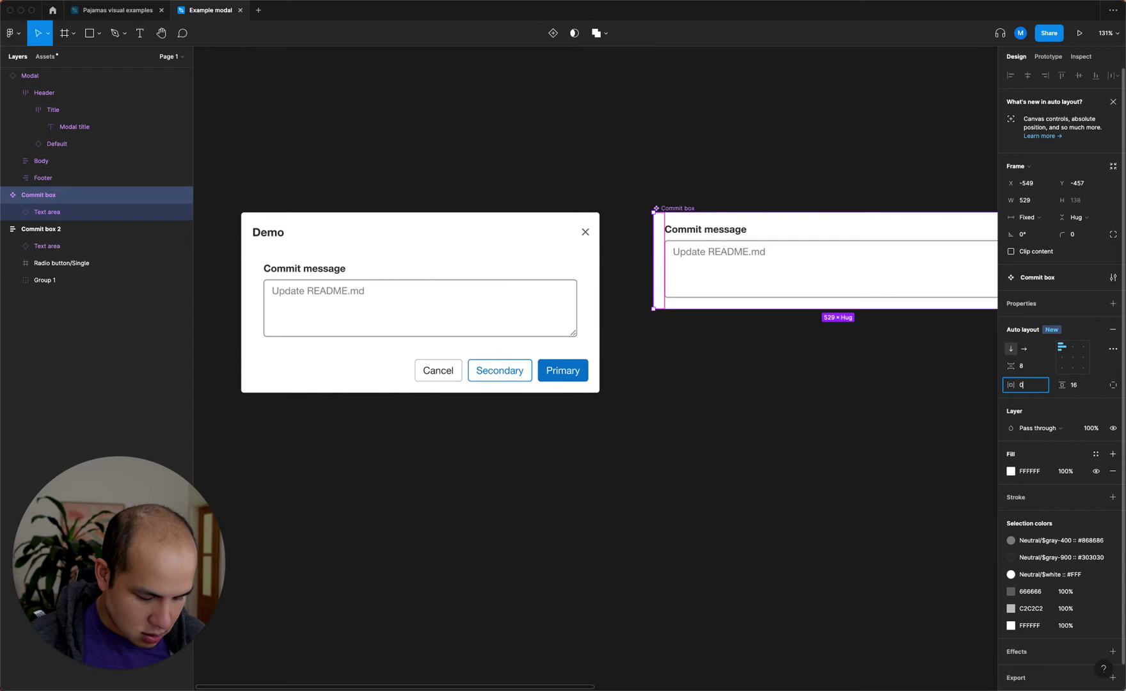
{"action": "key", "text": "Tab"}
{"action": "key", "text": "Return"}
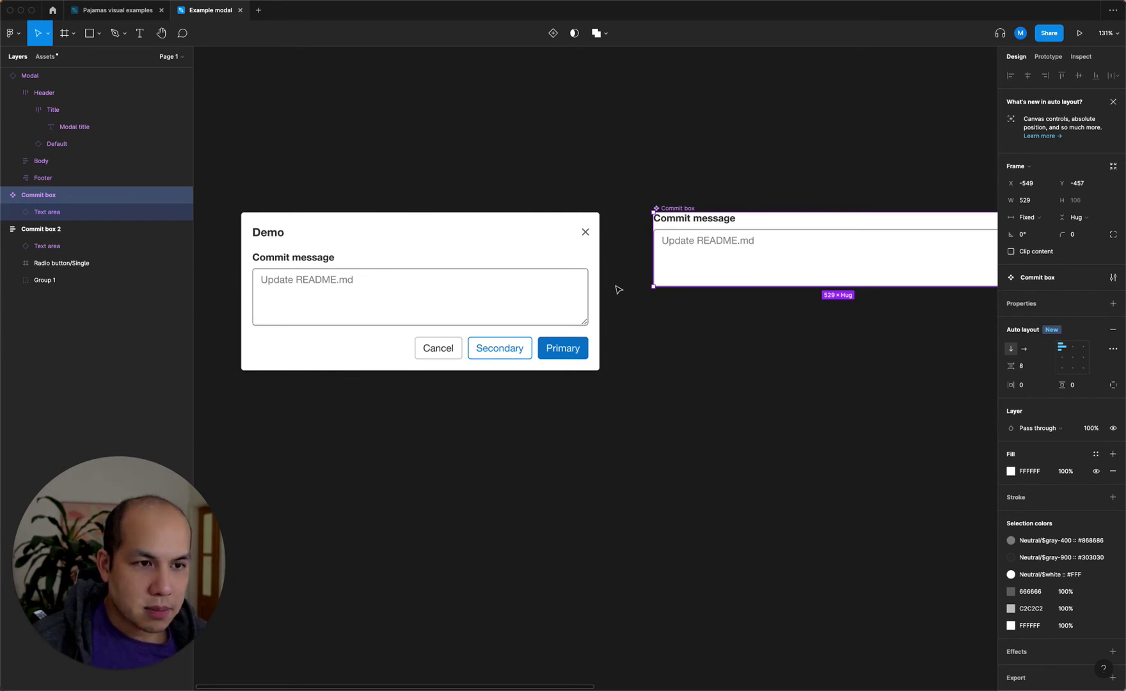
Align Commit box 2 directly beneath Commit box.
{"action": "left_click", "coordinate": [794, 349]}
{"action": "scroll", "coordinate": [793, 348], "scroll_direction": "right", "scroll_amount": 3}
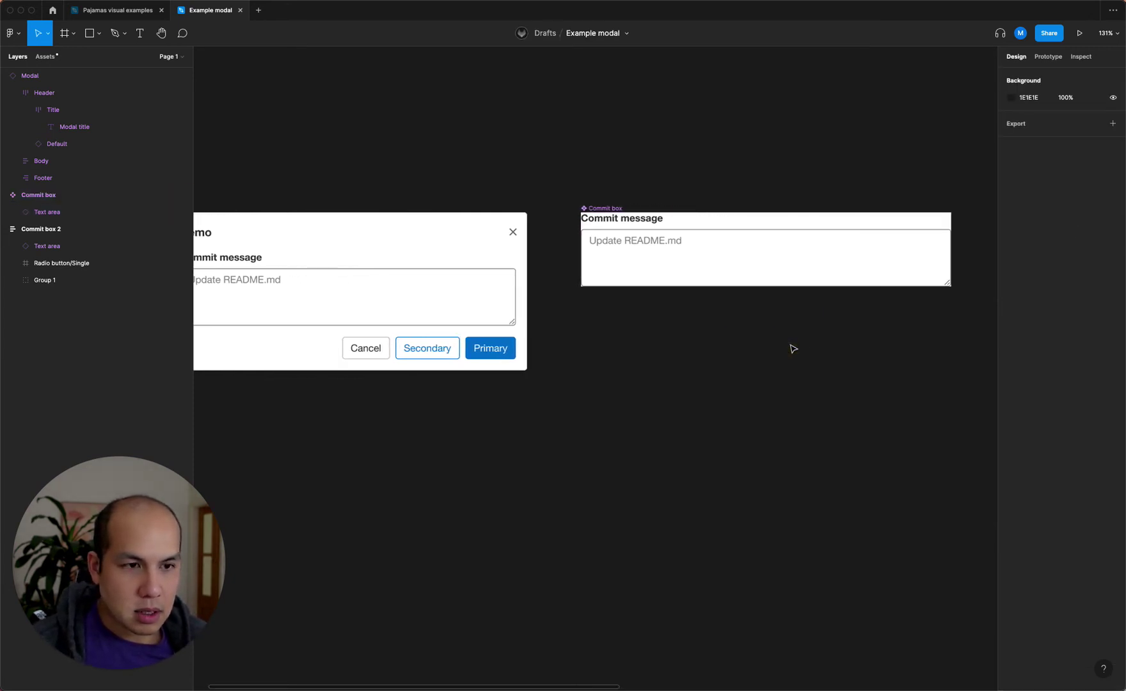
{"action": "scroll", "coordinate": [794, 348], "scroll_direction": "down", "scroll_amount": 3}
{"action": "scroll", "coordinate": [793, 348], "scroll_direction": "right", "scroll_amount": 2}
{"action": "scroll", "coordinate": [793, 349], "scroll_direction": "down", "scroll_amount": 2}
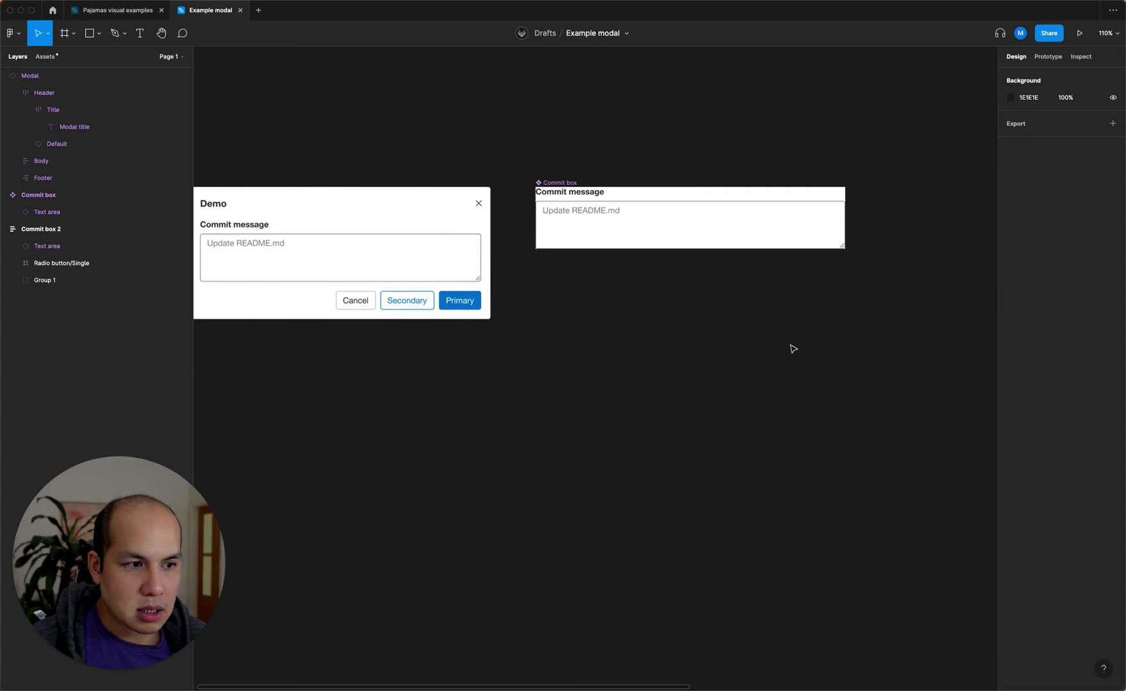
{"action": "scroll", "coordinate": [794, 349], "scroll_direction": "right", "scroll_amount": 5}
{"action": "left_click_drag", "start_coordinate": [896, 282], "coordinate": [810, 307]}
{"action": "left_click_drag", "start_coordinate": [469, 248], "coordinate": [223, 292]}
{"action": "scroll", "coordinate": [224, 288], "scroll_direction": "left", "scroll_amount": 8}
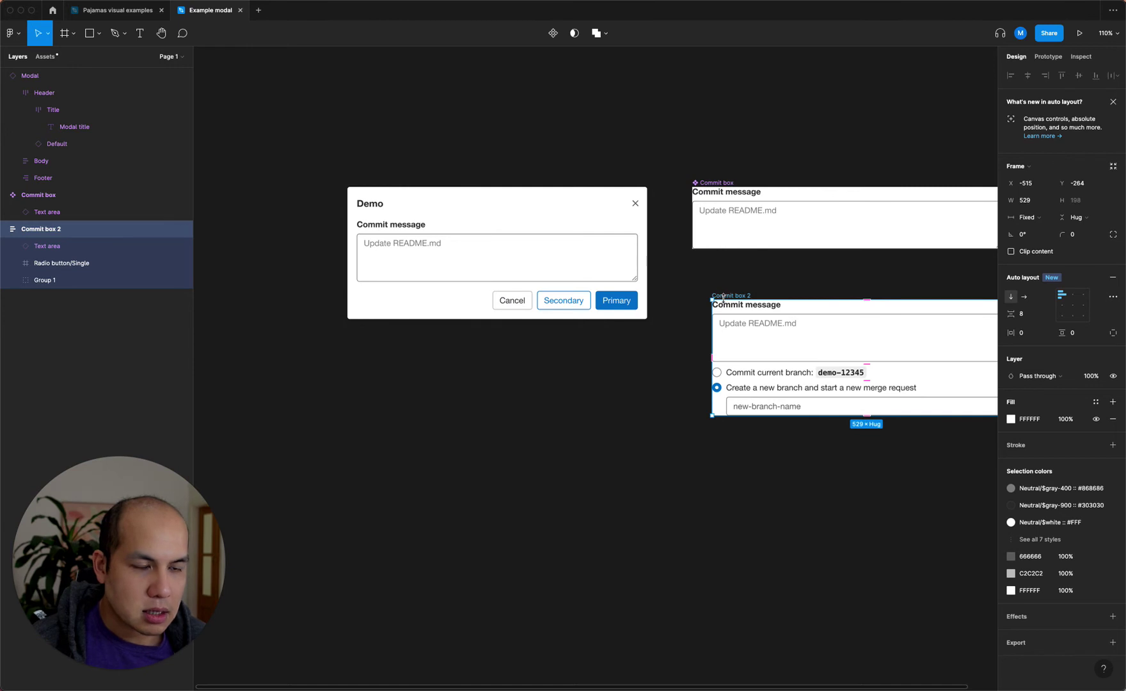
{"action": "left_click_drag", "start_coordinate": [828, 309], "coordinate": [808, 298]}
Turn Commit box 2 into a component.
{"action": "right_click", "coordinate": [706, 285]}
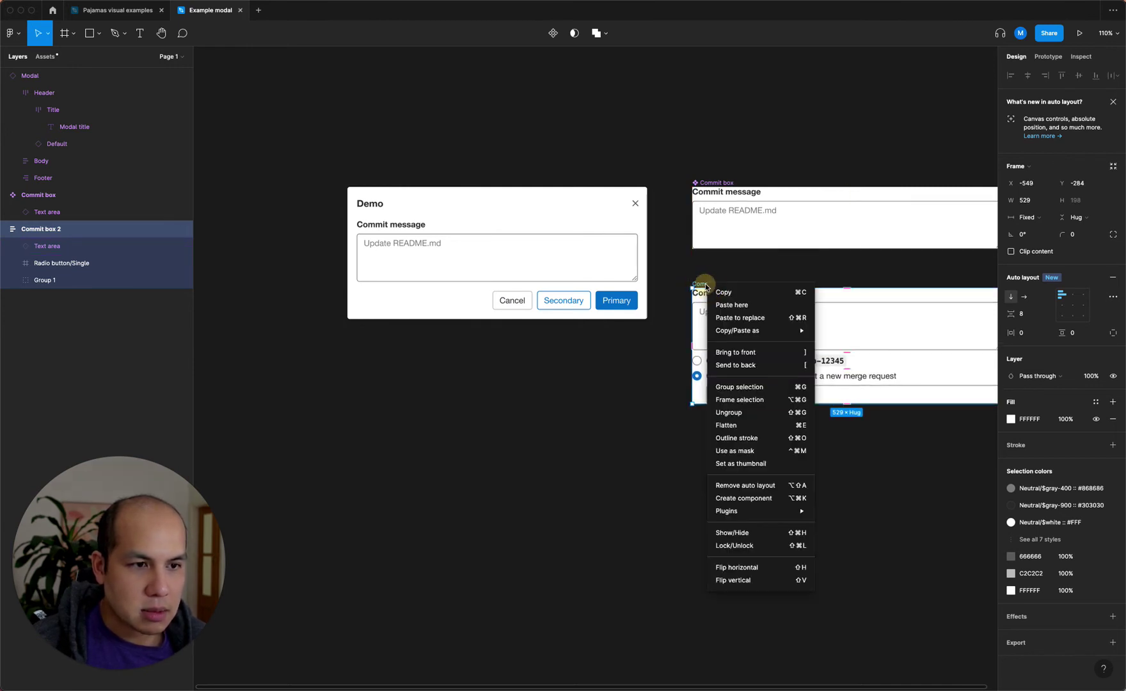
{"action": "left_click", "coordinate": [754, 502]}
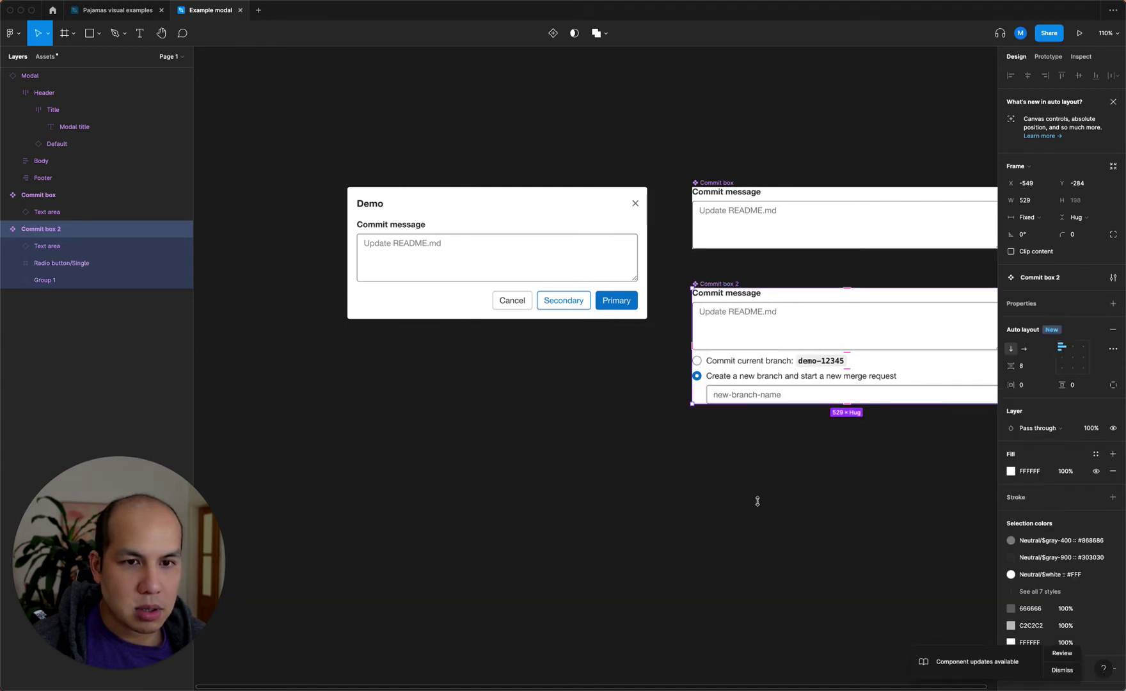
{"action": "left_click", "coordinate": [758, 501]}
{"action": "scroll", "coordinate": [758, 501], "scroll_direction": "right", "scroll_amount": 5}
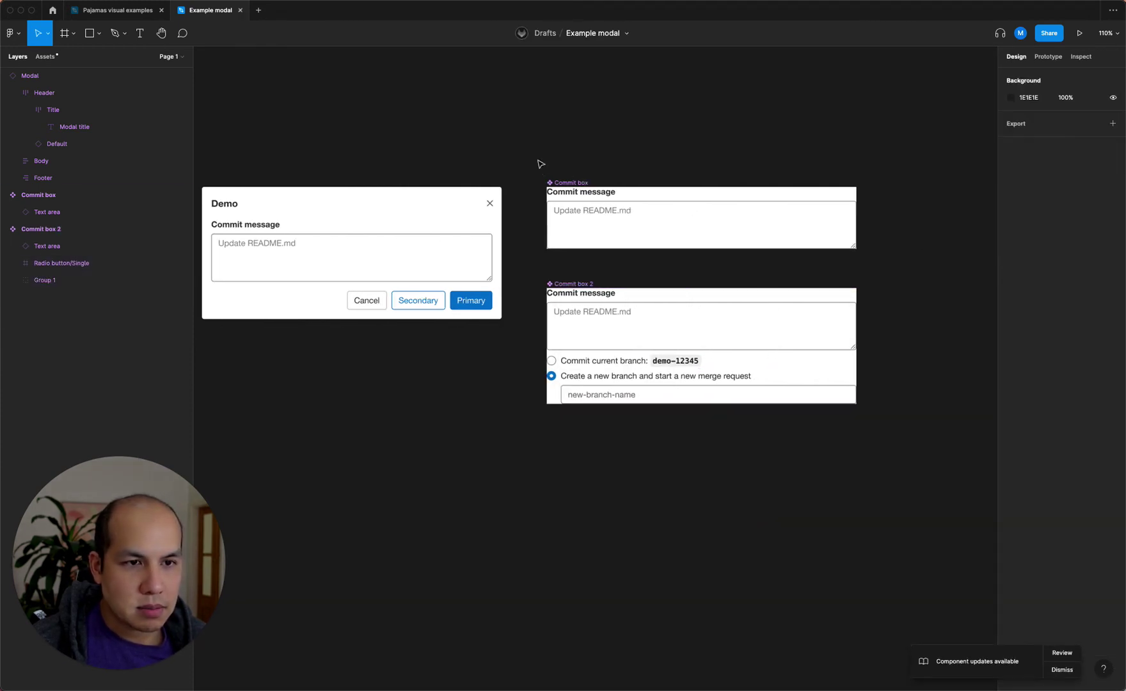
Swap the Demo modal's Content to Commit box 2.
{"action": "left_click", "coordinate": [271, 234]}
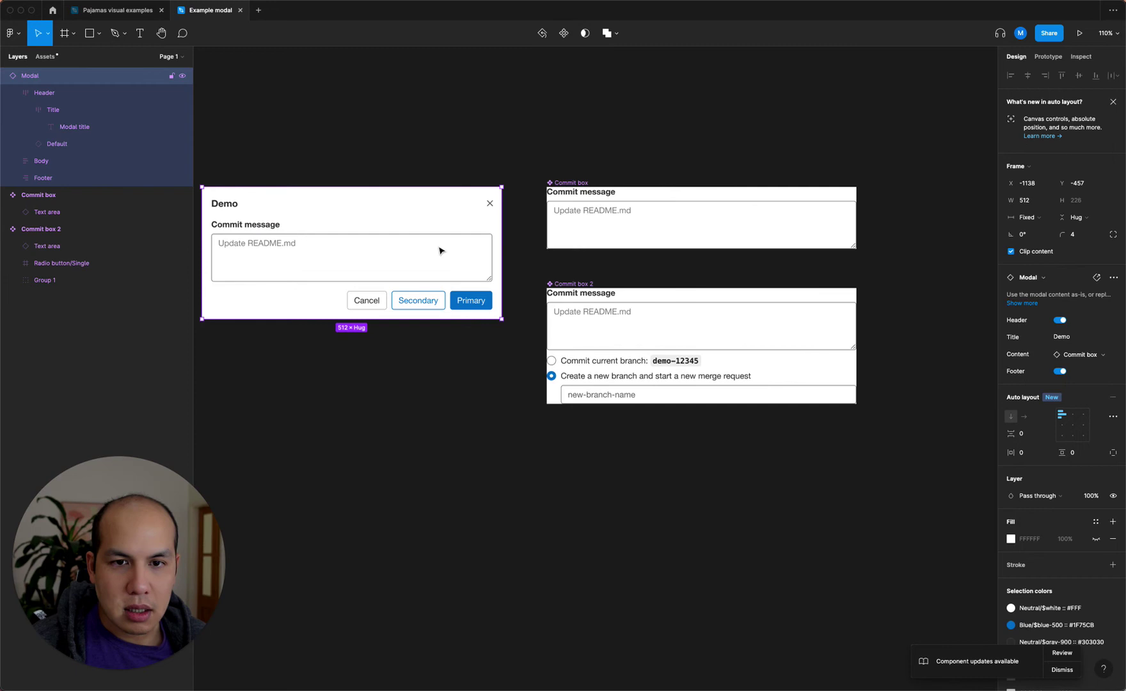
{"action": "left_click", "coordinate": [1088, 354]}
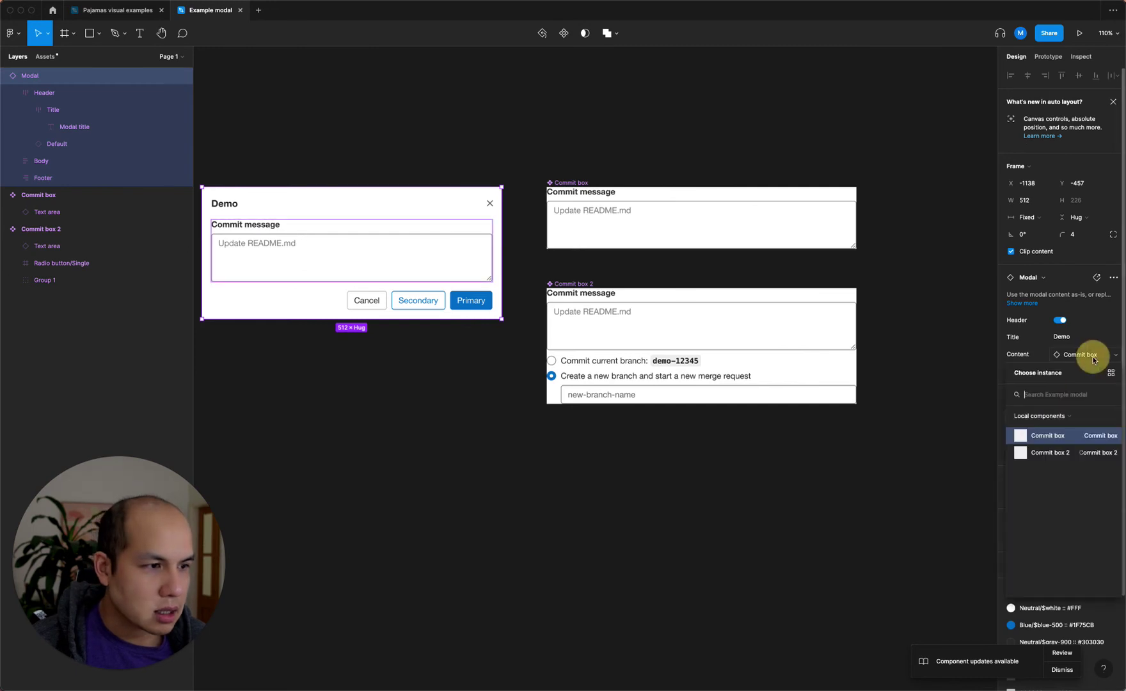
{"action": "left_click", "coordinate": [1077, 453]}
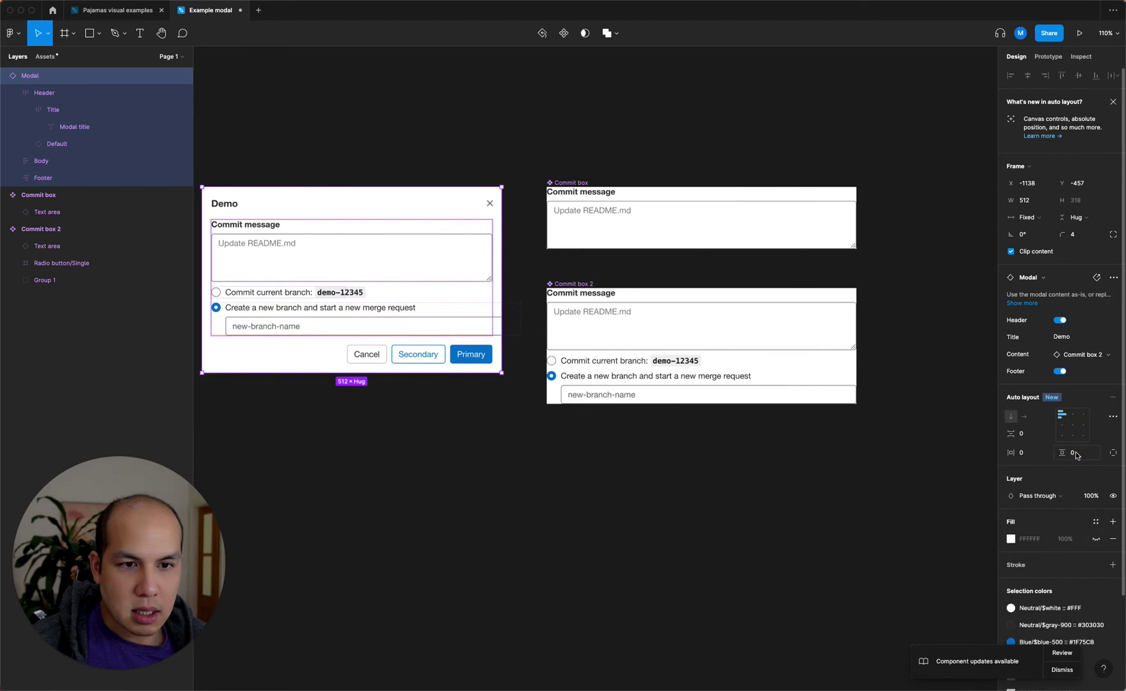
Drag the modal's right edge inward, narrowing it to 496 wide.
{"action": "left_click", "coordinate": [704, 499]}
{"action": "scroll", "coordinate": [487, 294], "scroll_direction": "right", "scroll_amount": 1}
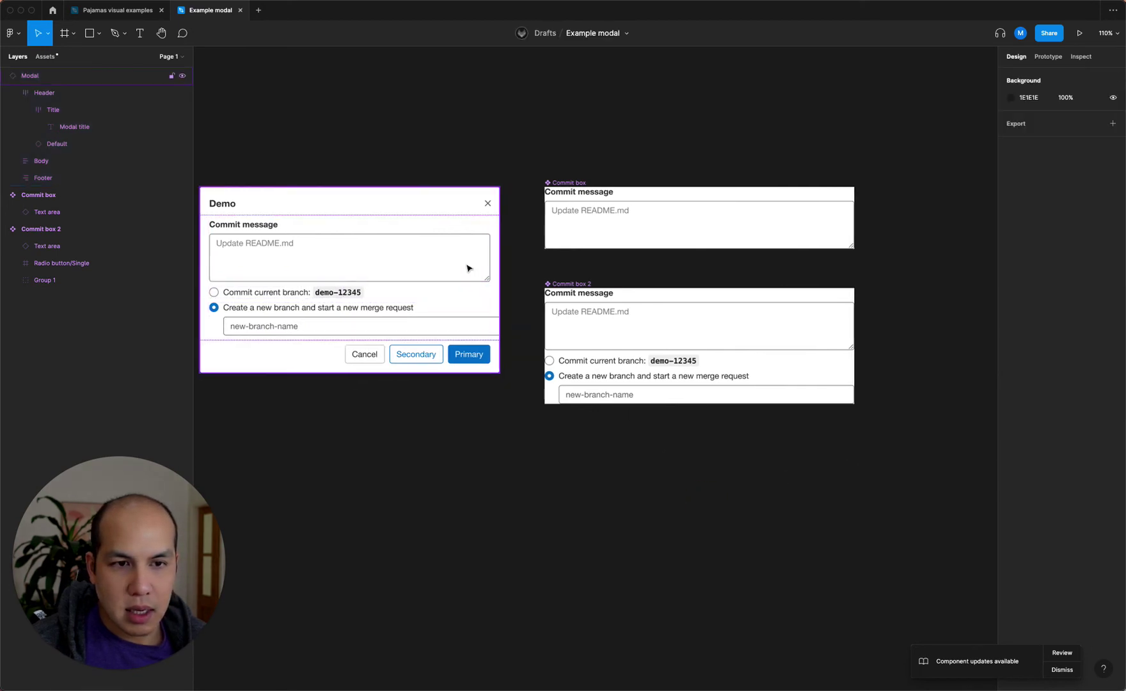
{"action": "left_click", "coordinate": [247, 193]}
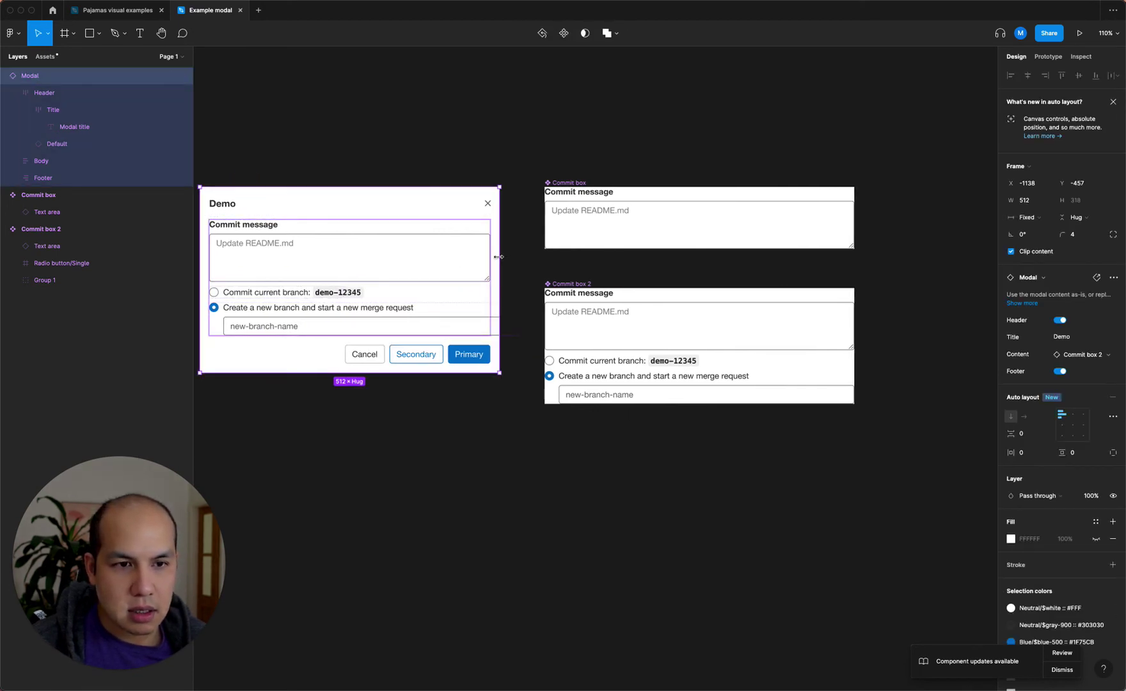
{"action": "mouse_move", "coordinate": [500, 258]}
{"action": "left_mouse_down"}
{"action": "mouse_move", "coordinate": [545, 258]}
{"action": "mouse_move", "coordinate": [428, 256]}
{"action": "mouse_move", "coordinate": [498, 262]}
{"action": "mouse_move", "coordinate": [491, 271]}
{"action": "left_mouse_up"}
{"action": "left_click", "coordinate": [496, 392]}
{"action": "scroll", "coordinate": [462, 328], "scroll_direction": "left", "scroll_amount": 1}
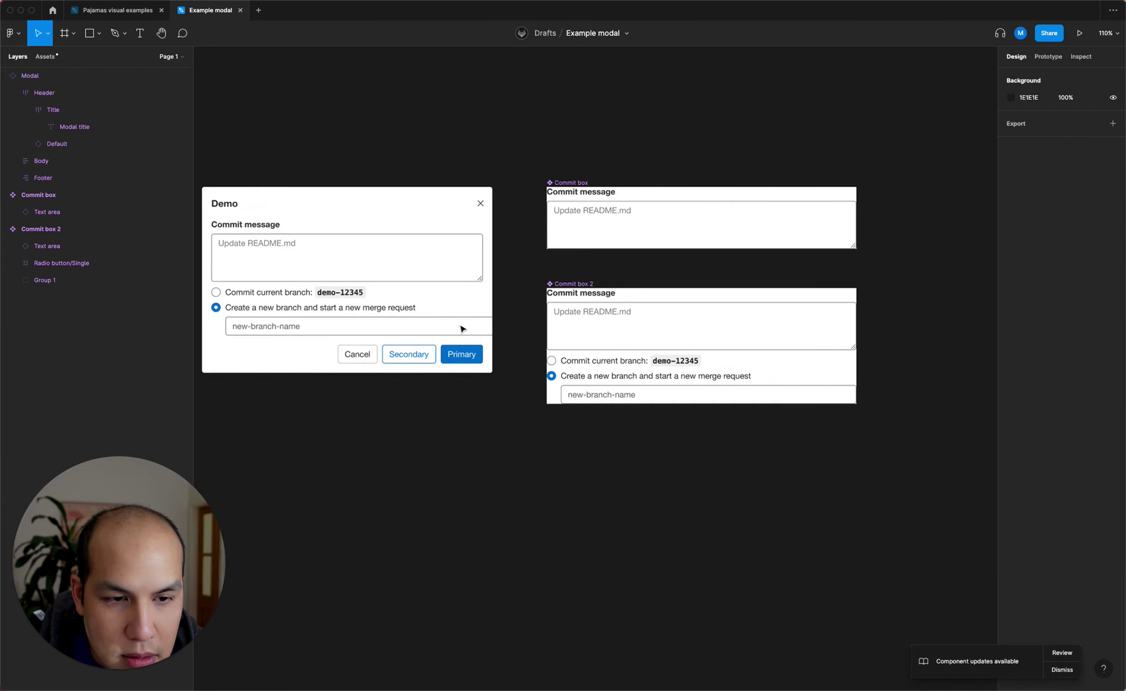
{"action": "scroll", "coordinate": [462, 328], "scroll_direction": "left", "scroll_amount": 2}
{"action": "scroll", "coordinate": [462, 328], "scroll_direction": "up", "scroll_amount": 3}
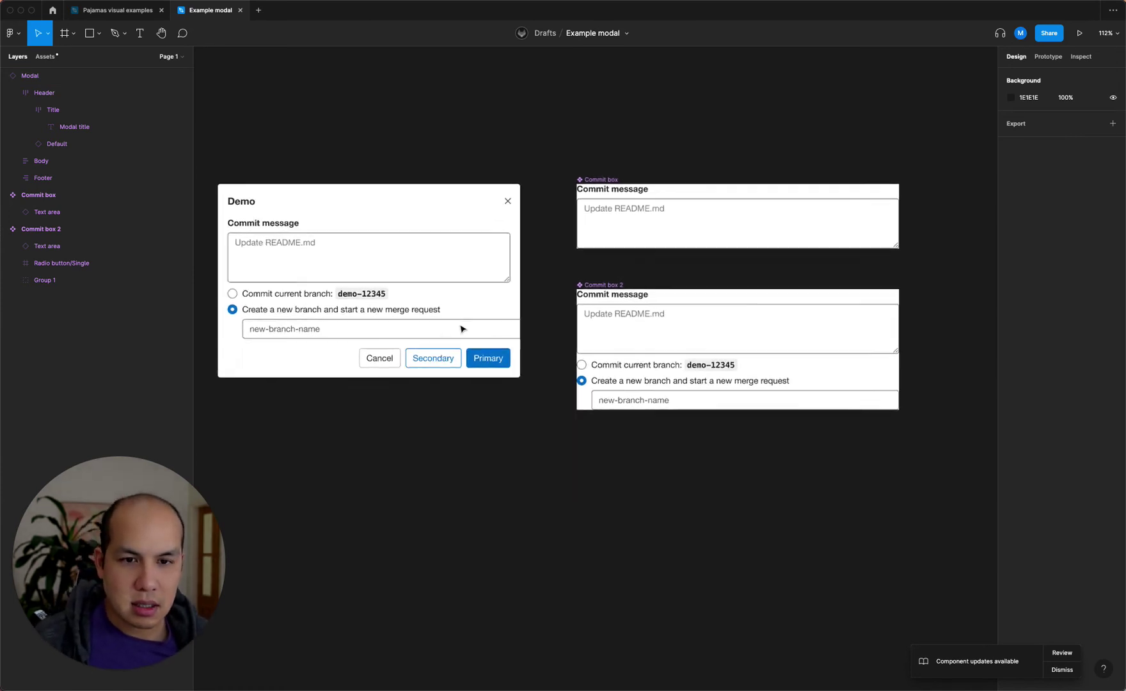
{"action": "scroll", "coordinate": [462, 328], "scroll_direction": "left", "scroll_amount": 10}
{"action": "double_click", "coordinate": [649, 323]}
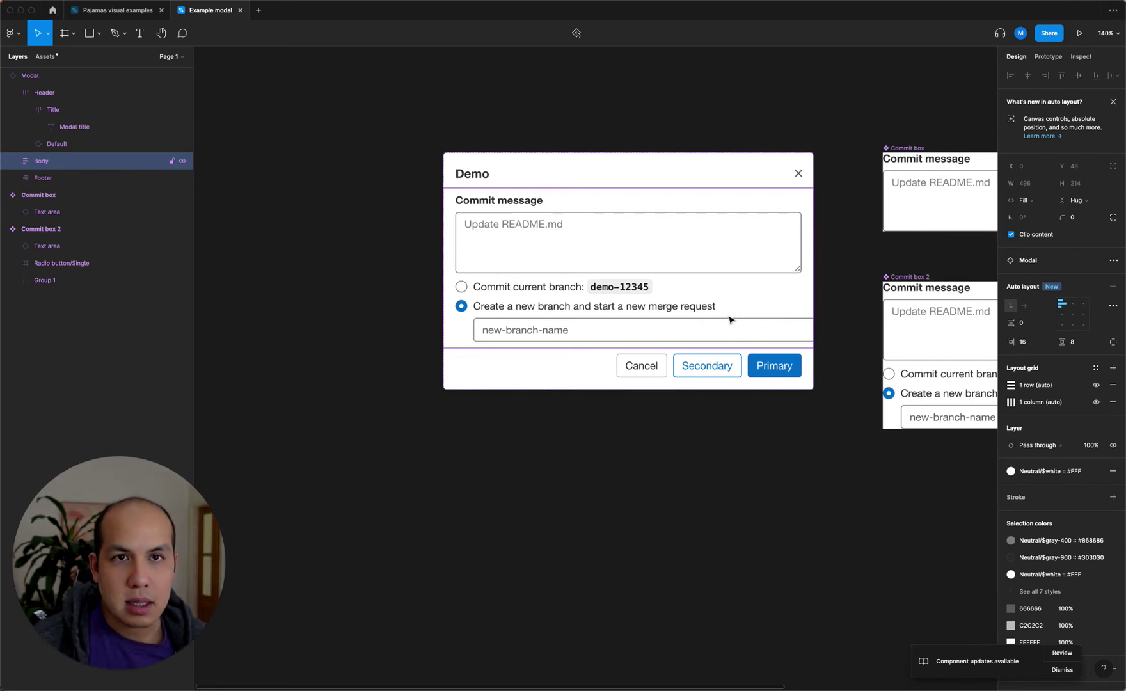
{"action": "scroll", "coordinate": [738, 311], "scroll_direction": "right", "scroll_amount": 10}
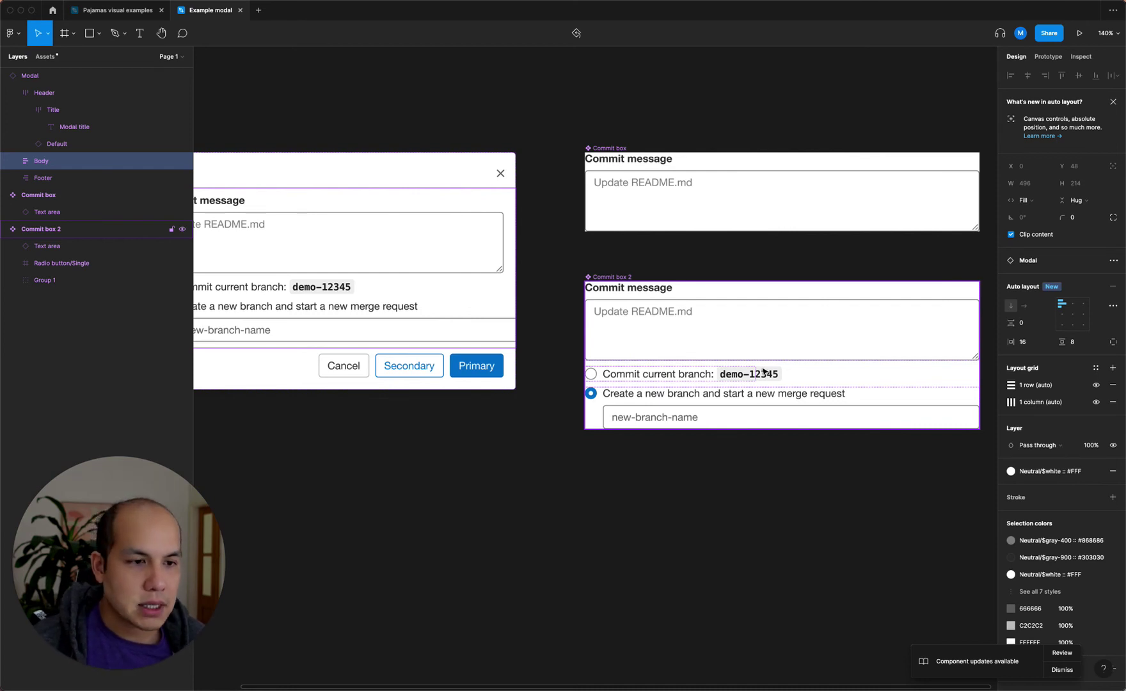
Set Group 1 in Commit box 2 to Fill container horizontal resizing.
{"action": "scroll", "coordinate": [764, 371], "scroll_direction": "right", "scroll_amount": 1}
{"action": "left_click", "coordinate": [767, 410]}
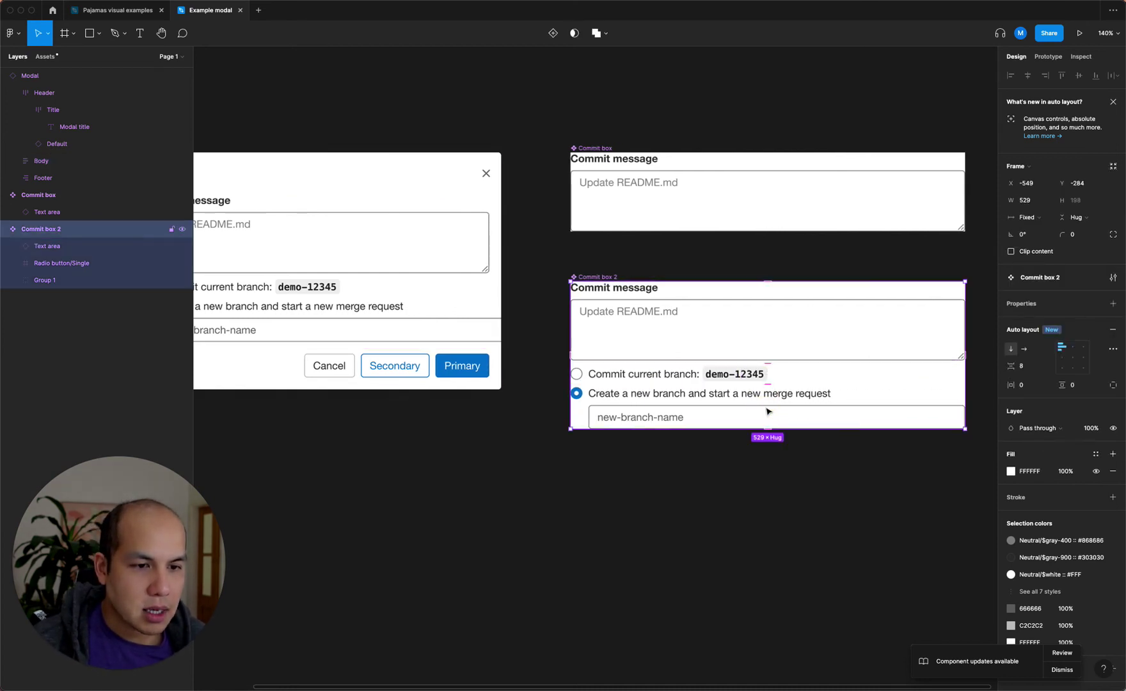
{"action": "left_click", "coordinate": [768, 411]}
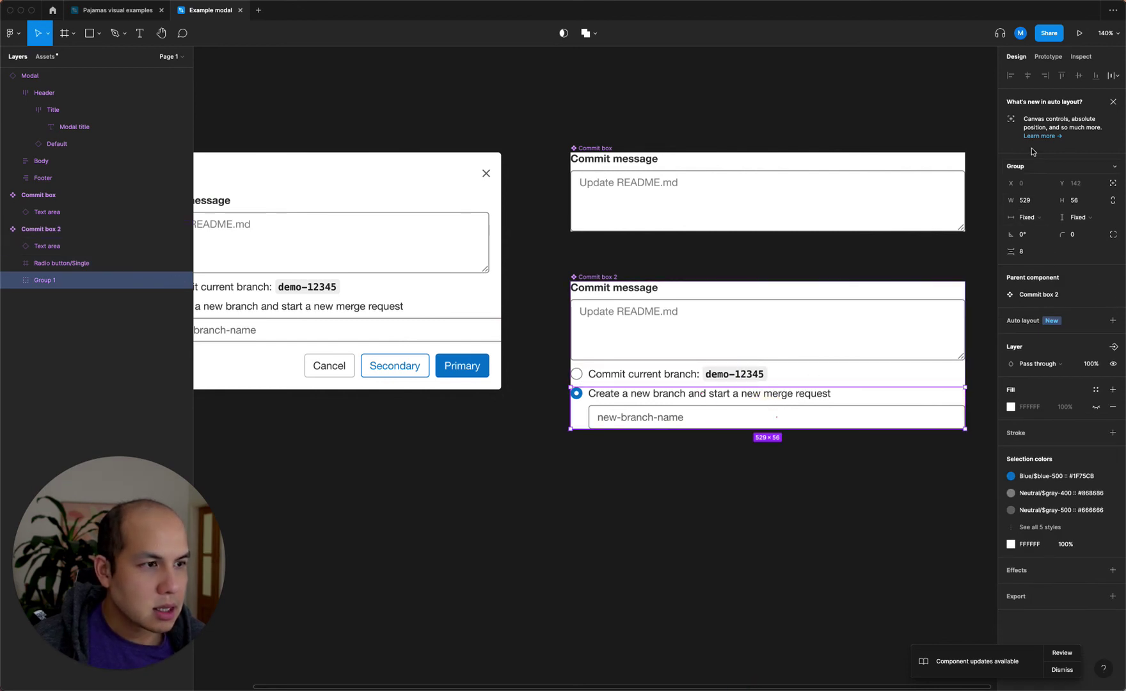
{"action": "left_click", "coordinate": [1038, 220]}
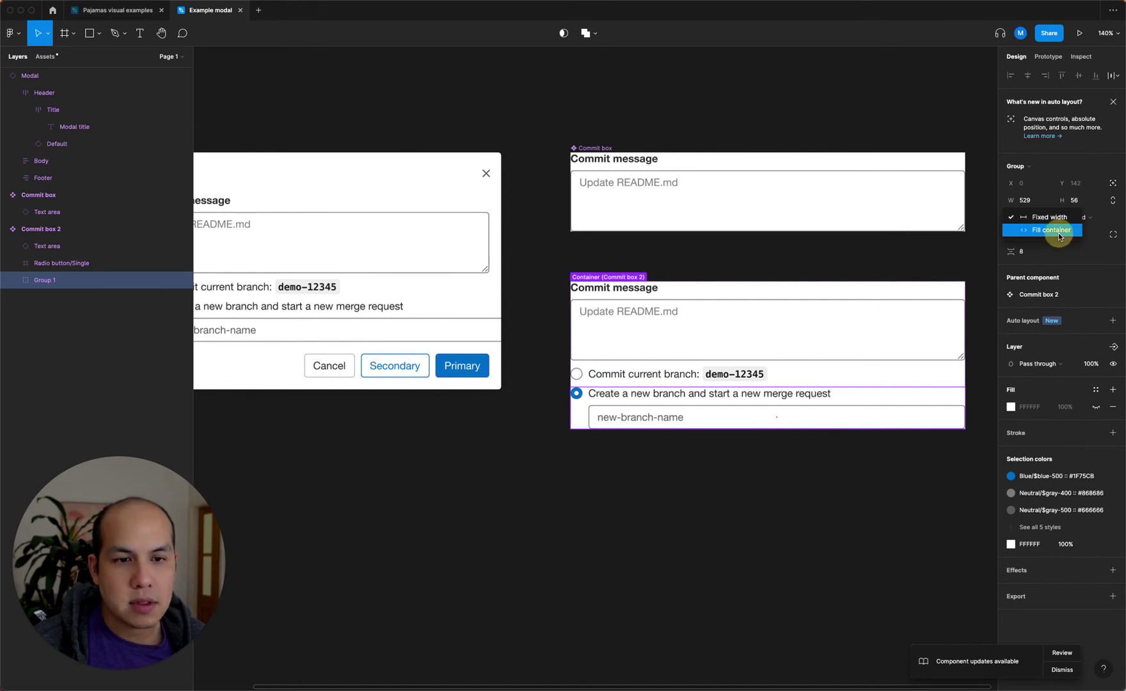
{"action": "left_click", "coordinate": [1059, 233]}
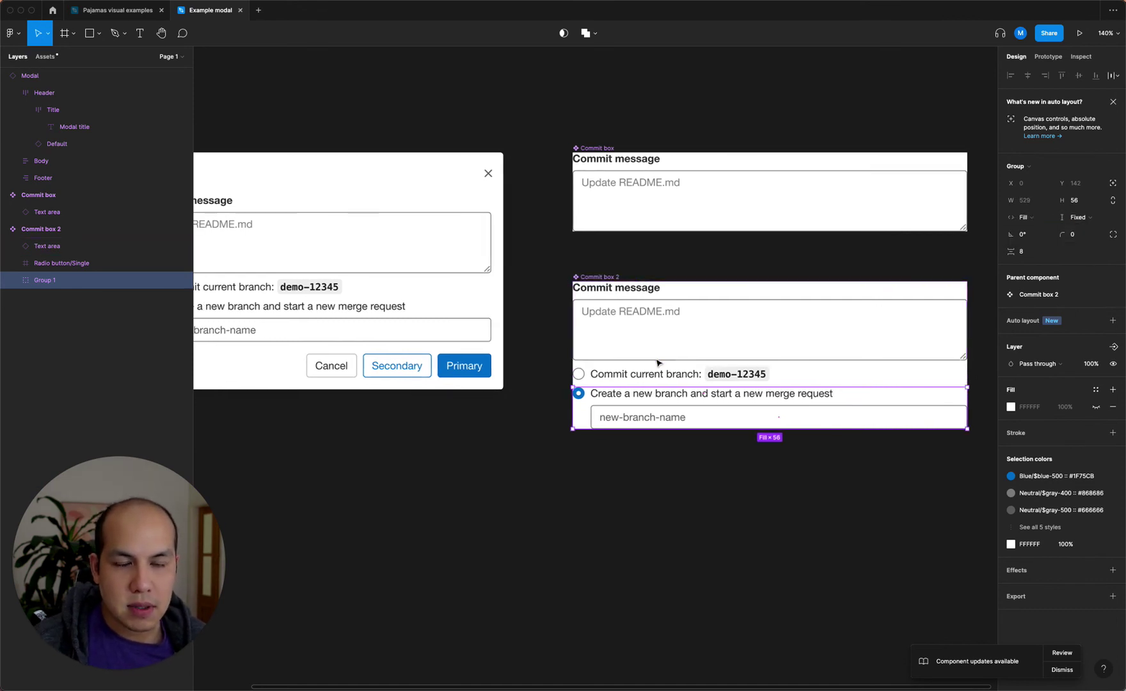
{"action": "scroll", "coordinate": [658, 363], "scroll_direction": "left", "scroll_amount": 5}
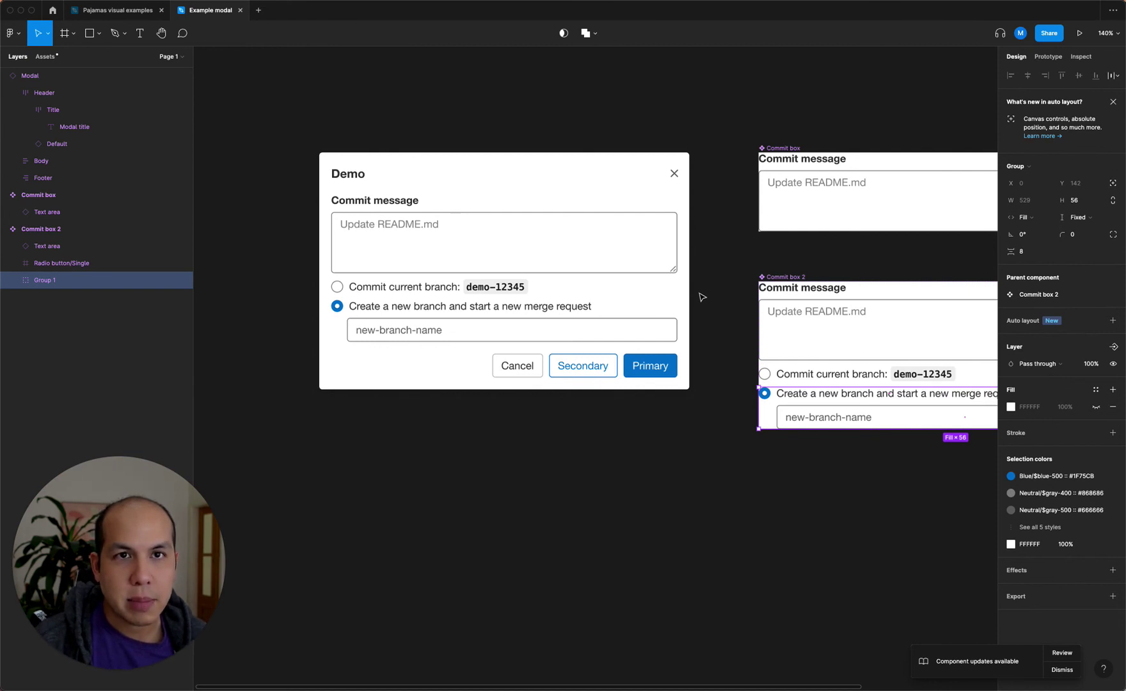
{"action": "scroll", "coordinate": [698, 307], "scroll_direction": "left", "scroll_amount": 1}
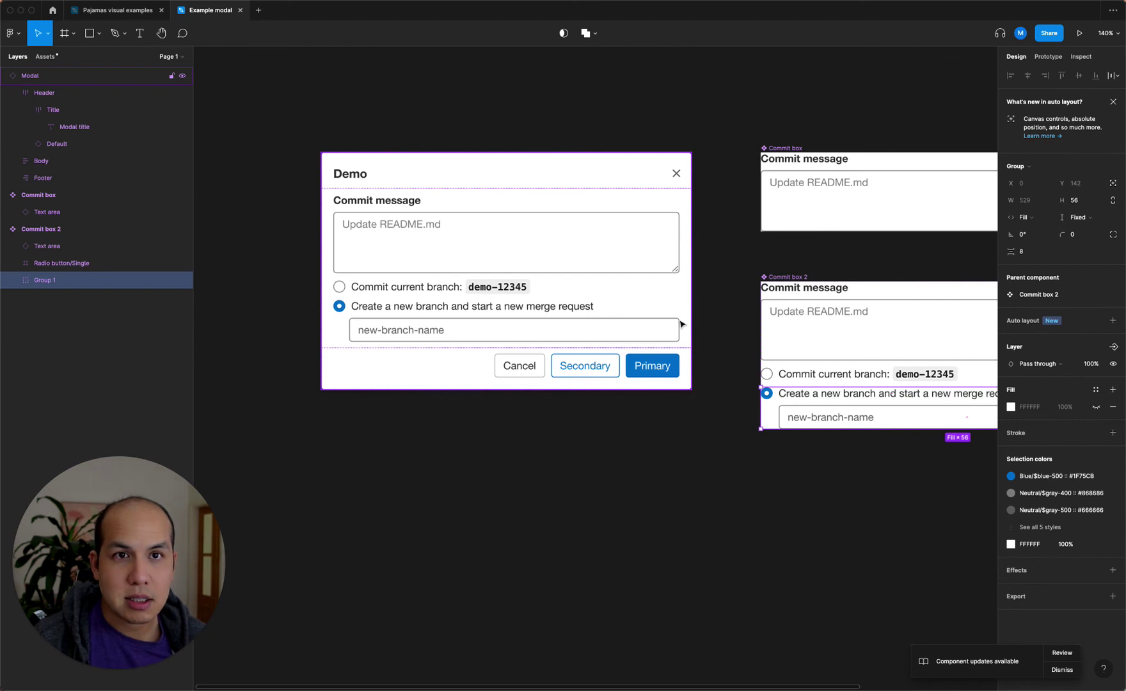
Drill into the Demo modal's Body frame to select the Commit box 2 instance.
{"action": "left_click", "coordinate": [681, 322]}
{"action": "double_click", "coordinate": [676, 323]}
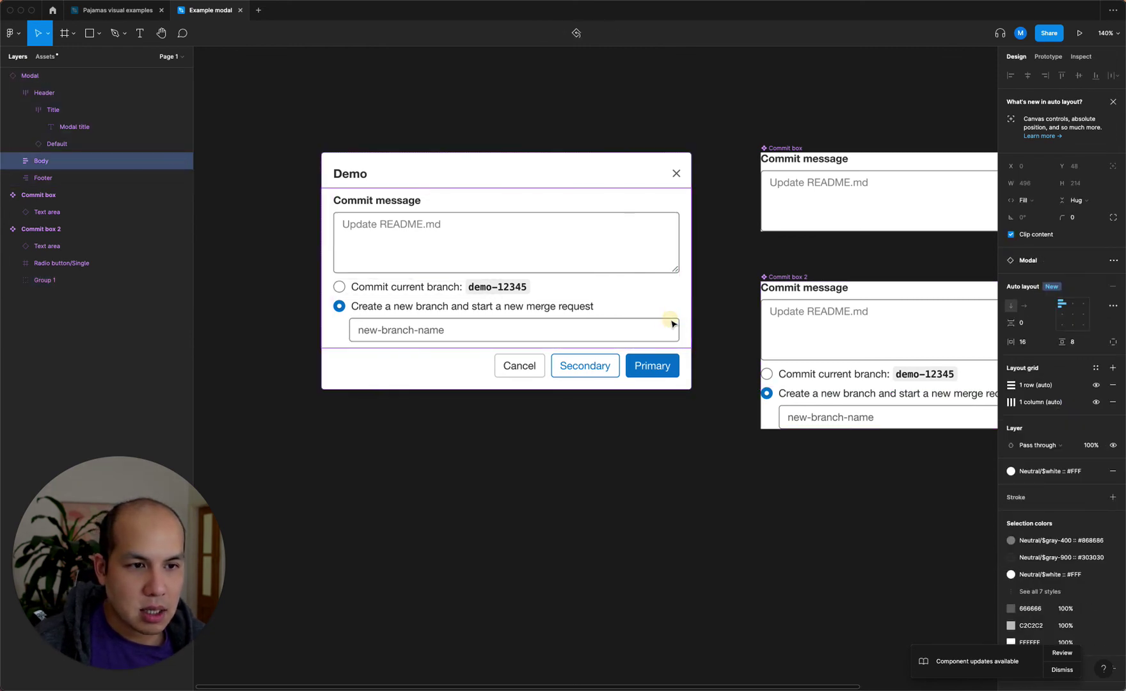
{"action": "double_click", "coordinate": [673, 324]}
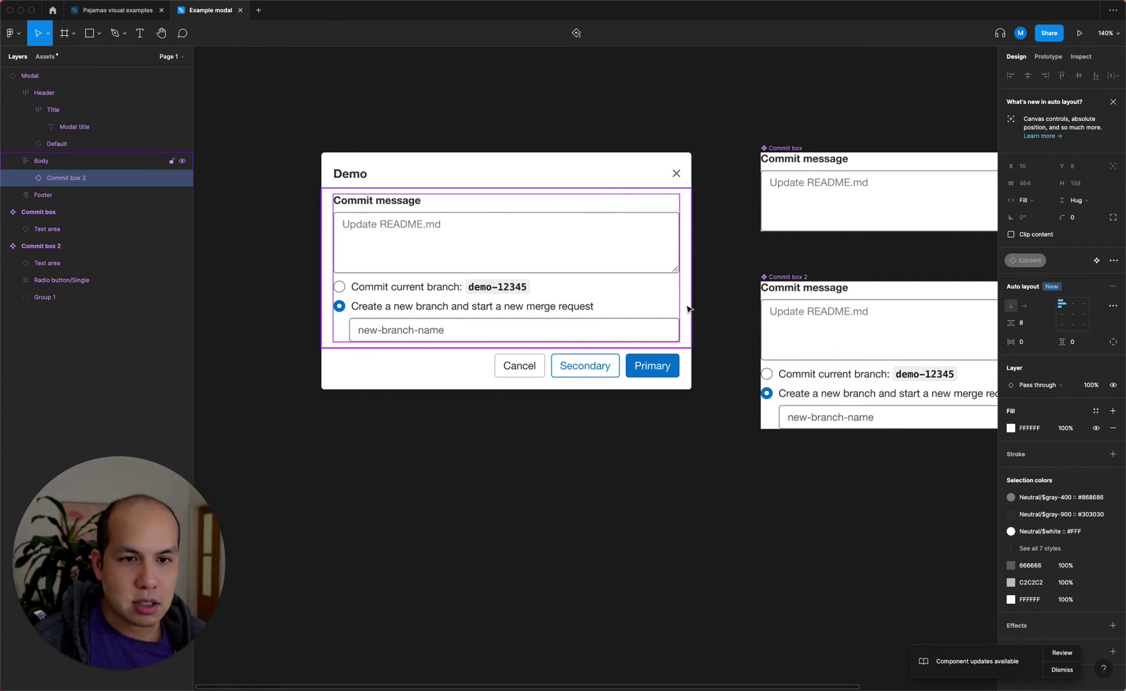
Resize the Demo modal's width to check the Commit box 2 fields adapt.
{"action": "left_click", "coordinate": [706, 264]}
{"action": "left_click", "coordinate": [358, 166]}
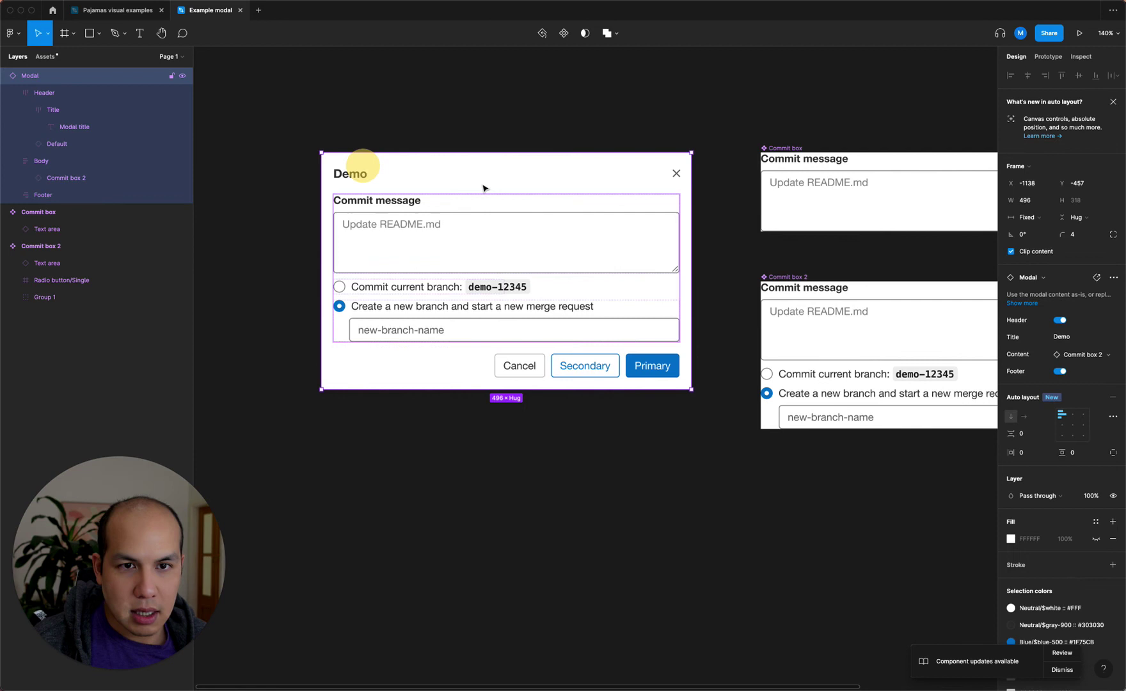
{"action": "mouse_move", "coordinate": [692, 253]}
{"action": "left_mouse_down"}
{"action": "mouse_move", "coordinate": [776, 252]}
{"action": "mouse_move", "coordinate": [672, 251]}
{"action": "left_mouse_up"}
{"action": "left_click", "coordinate": [704, 256]}
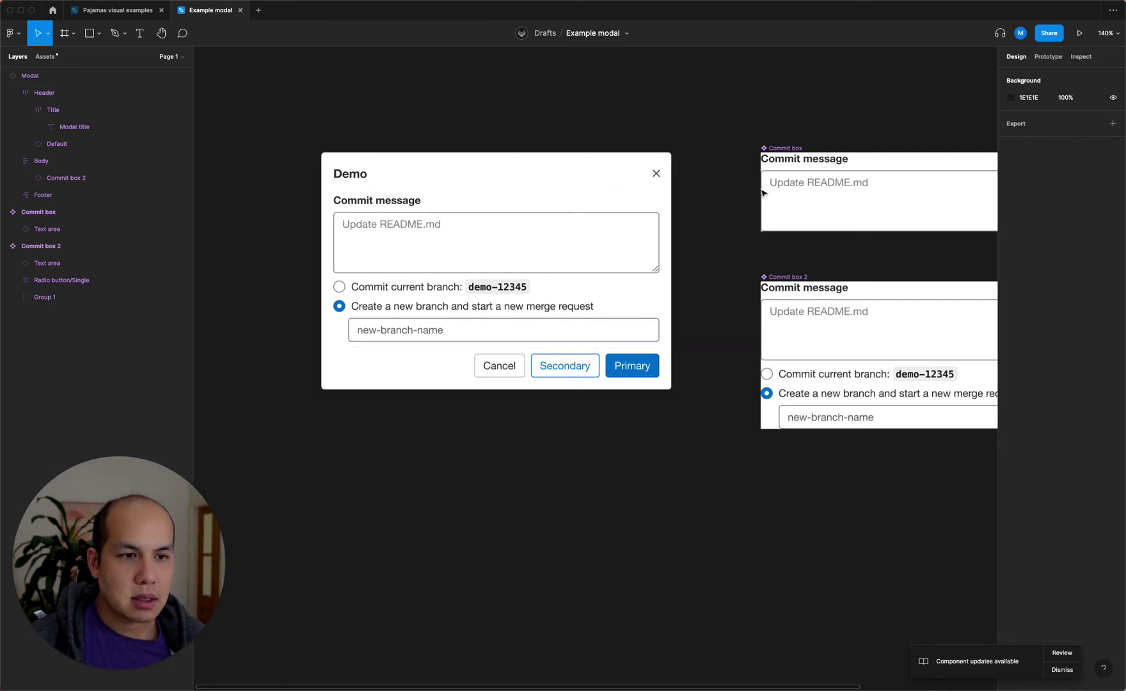
{"action": "left_click", "coordinate": [683, 184]}
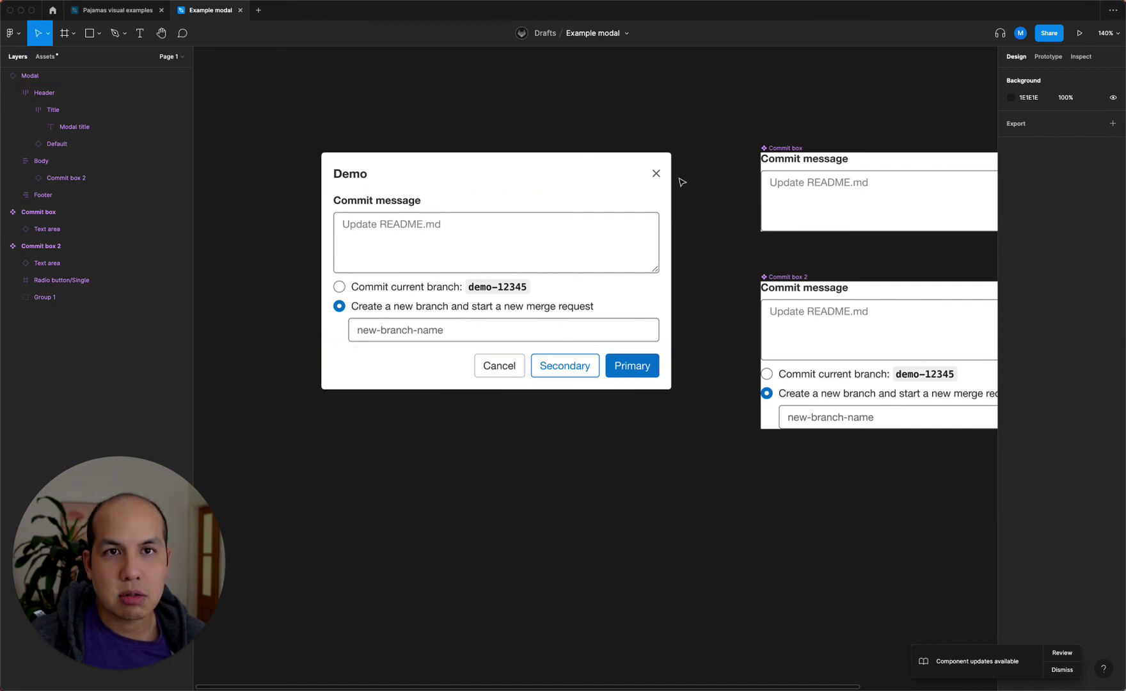